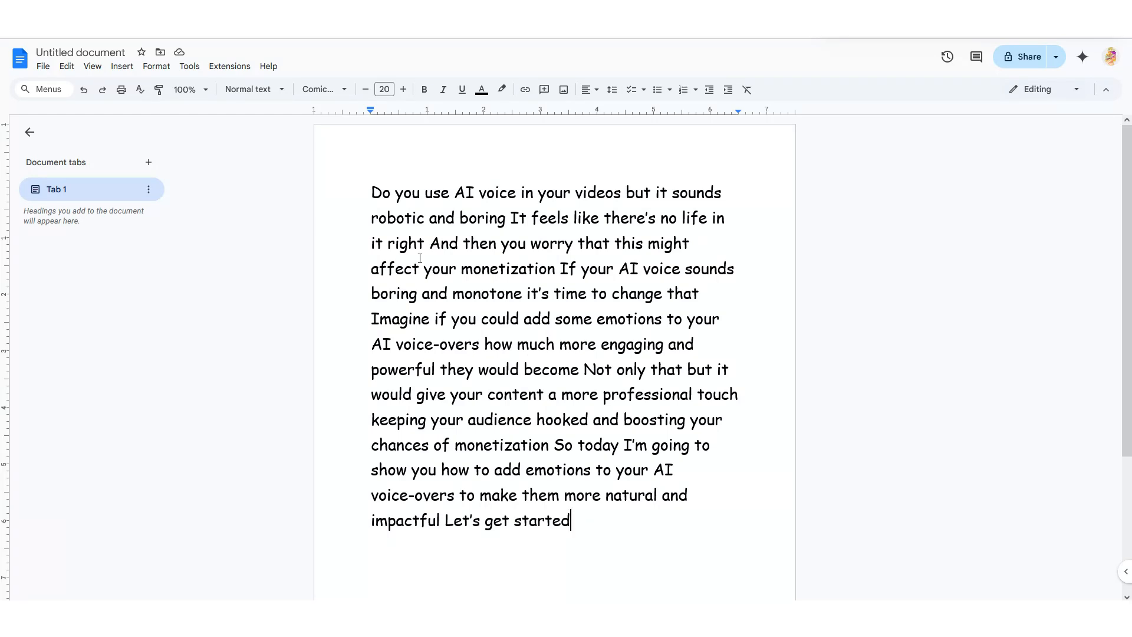
Copy the entire script from the document and switch to ChatGPT.
left_click_drag(373, 193, 596, 536)
key("ctrl+c")
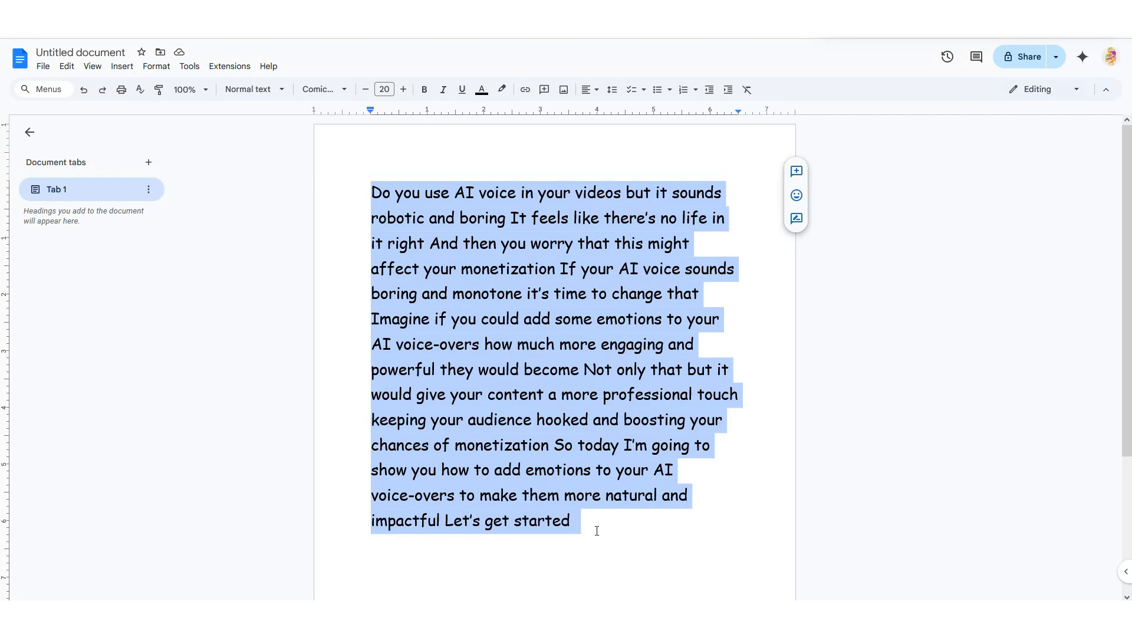
key("ctrl+Tab")
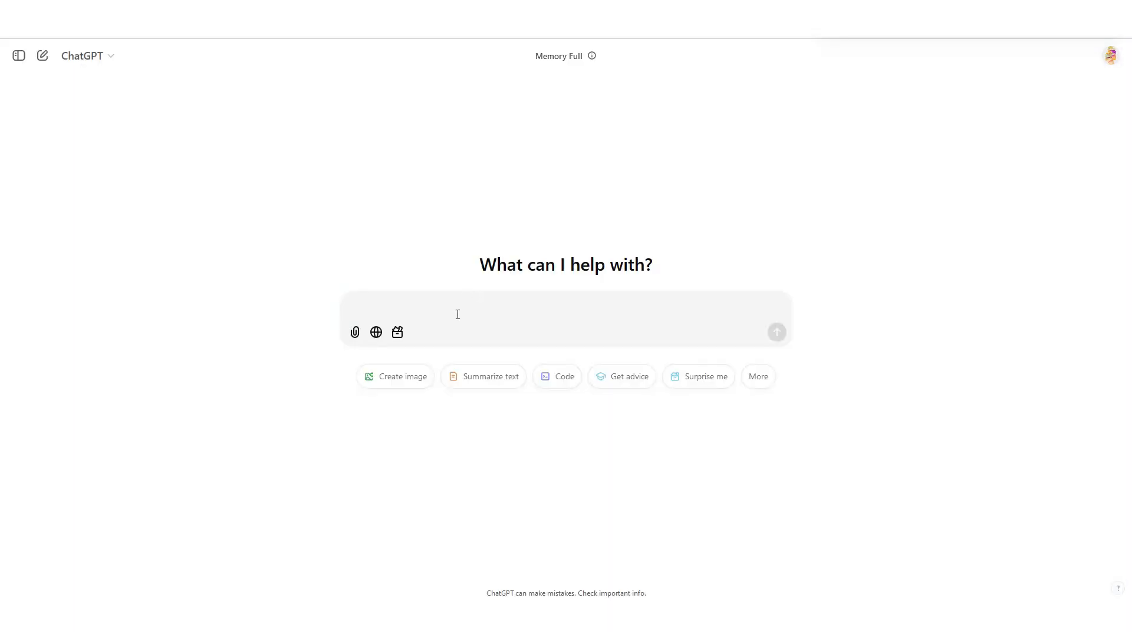
Send ChatGPT the prompt "add punctuation to this text" followed by the copied script.
left_click(549, 308)
type("a")
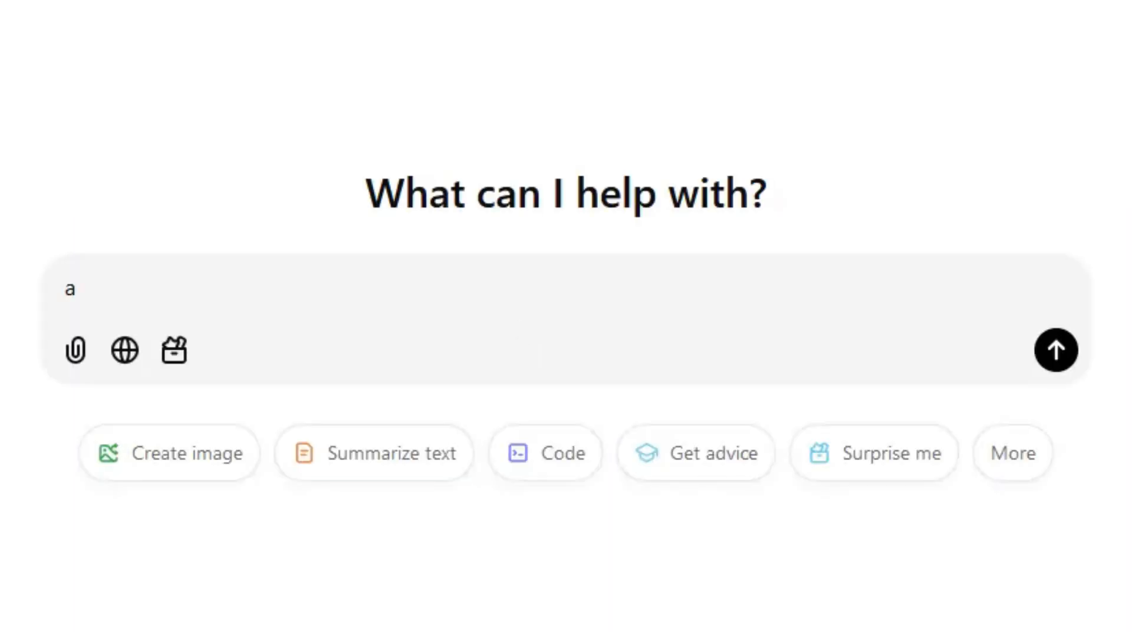
type("dd punctuation to this twxt \"")
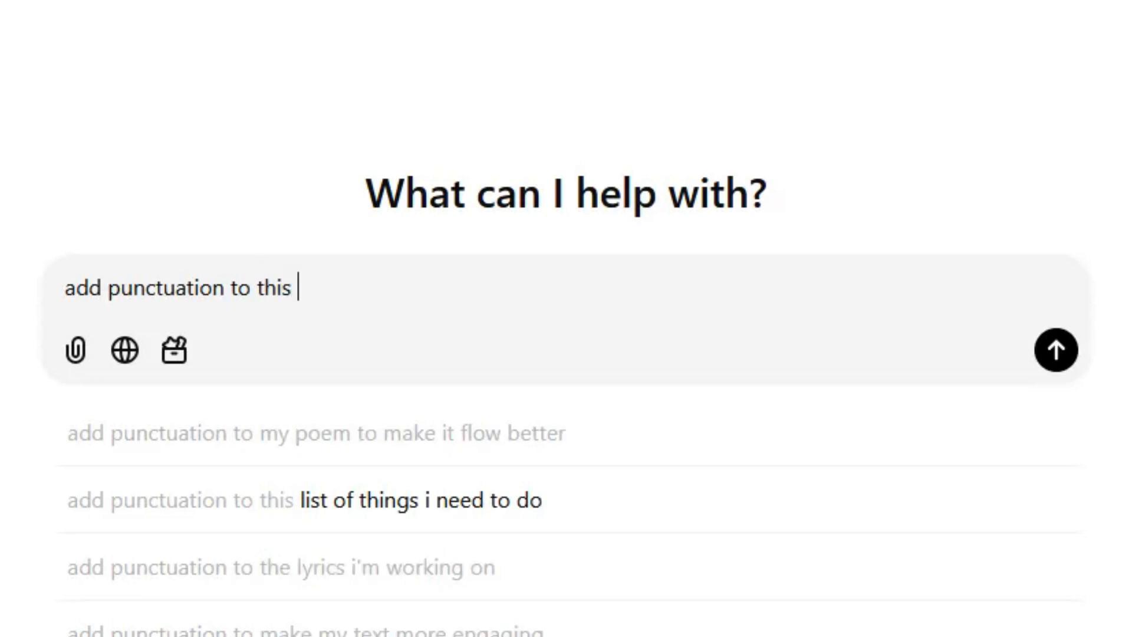
key("ctrl+v")
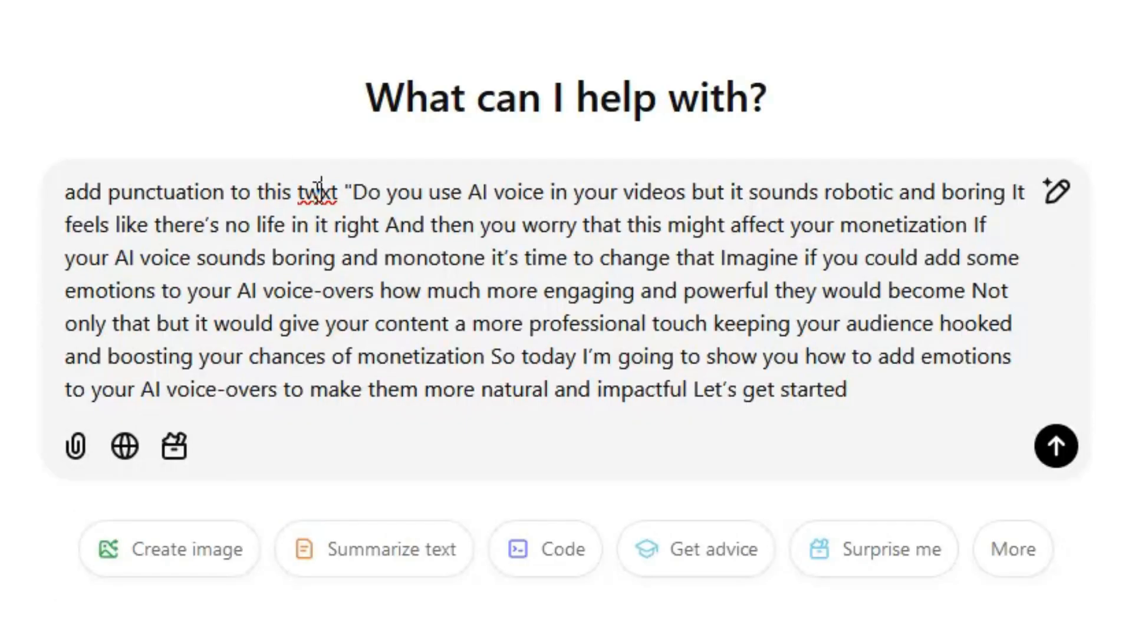
double_click(313, 192)
type("text")
key("Return")
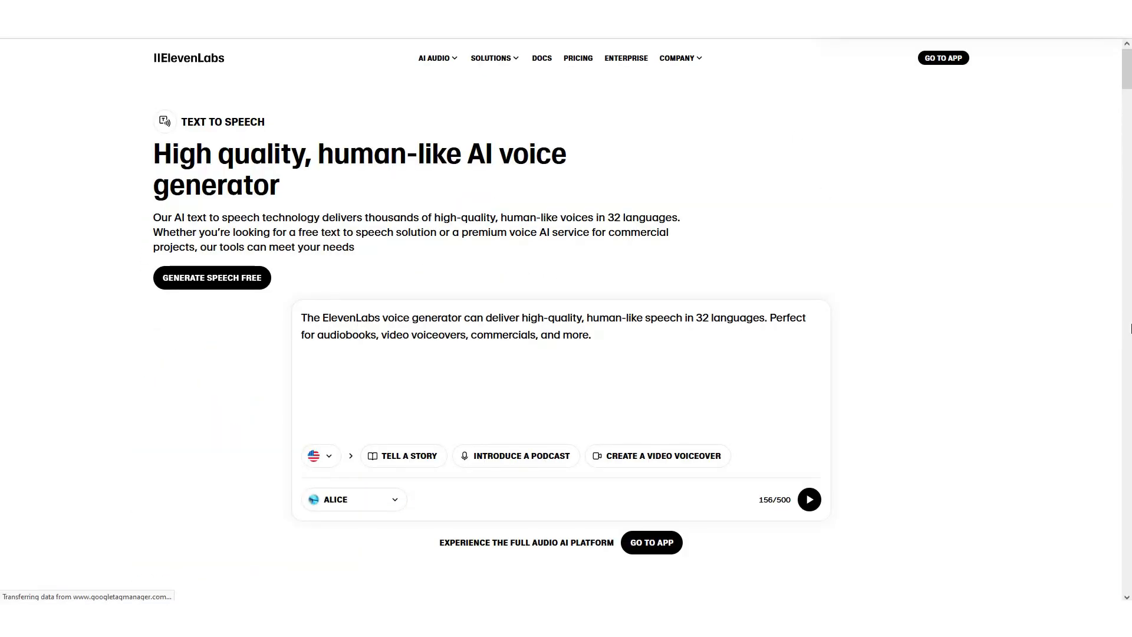
Try the voice's Stability at 13% and return it to 31%.
mouse_move(1128, 73)
left_mouse_down()
mouse_move(1128, 147)
mouse_move(1127, 43)
left_mouse_up()
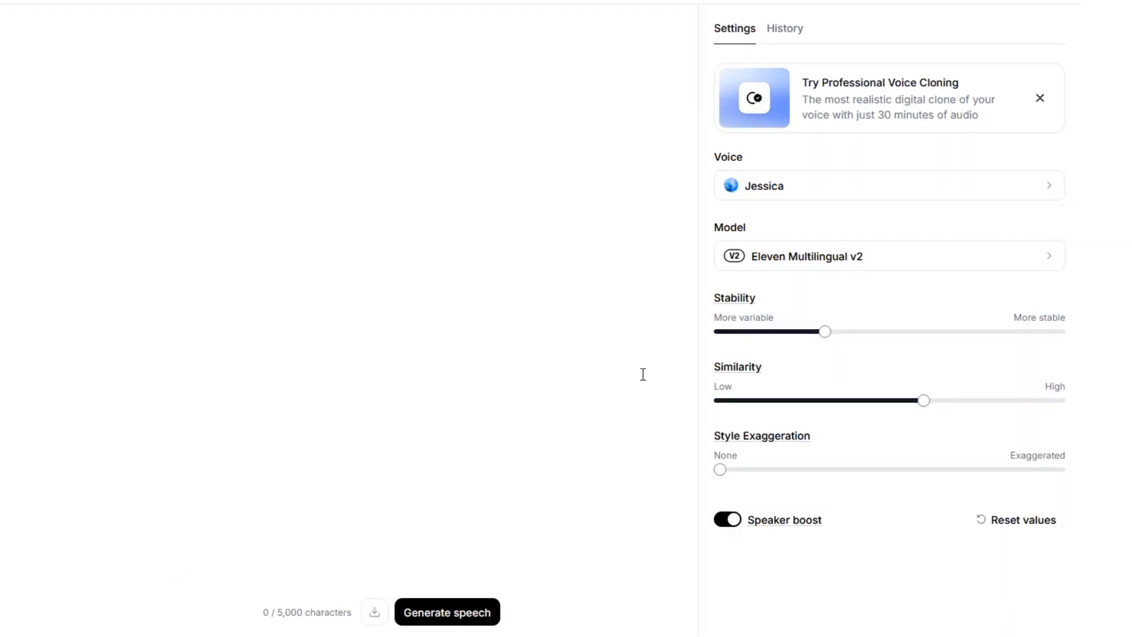
mouse_move(737, 306)
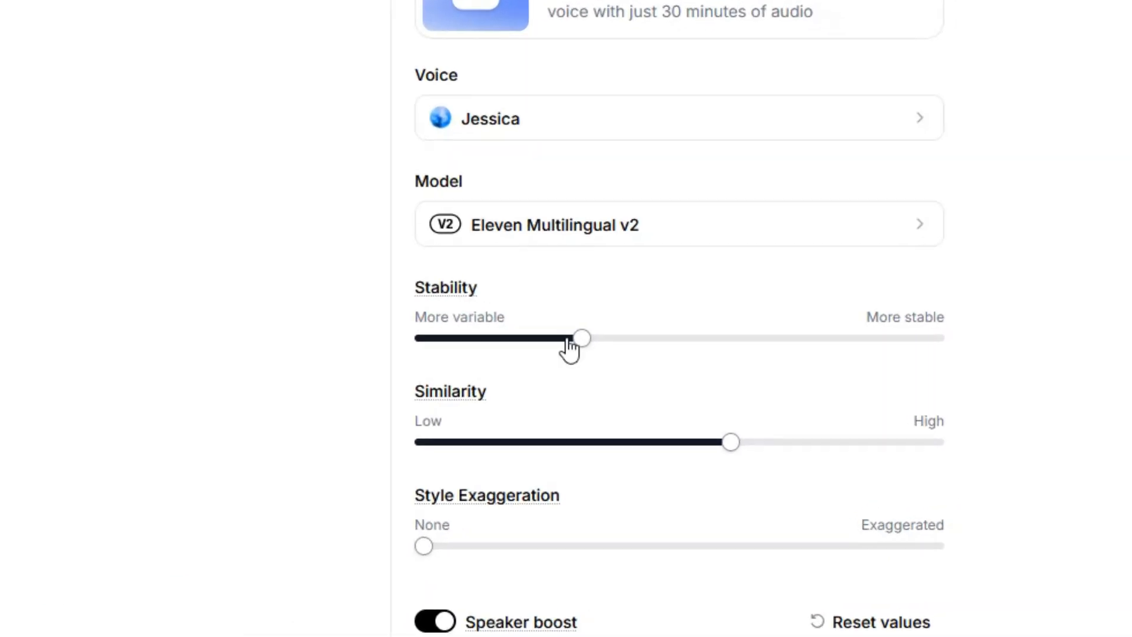
mouse_move(665, 347)
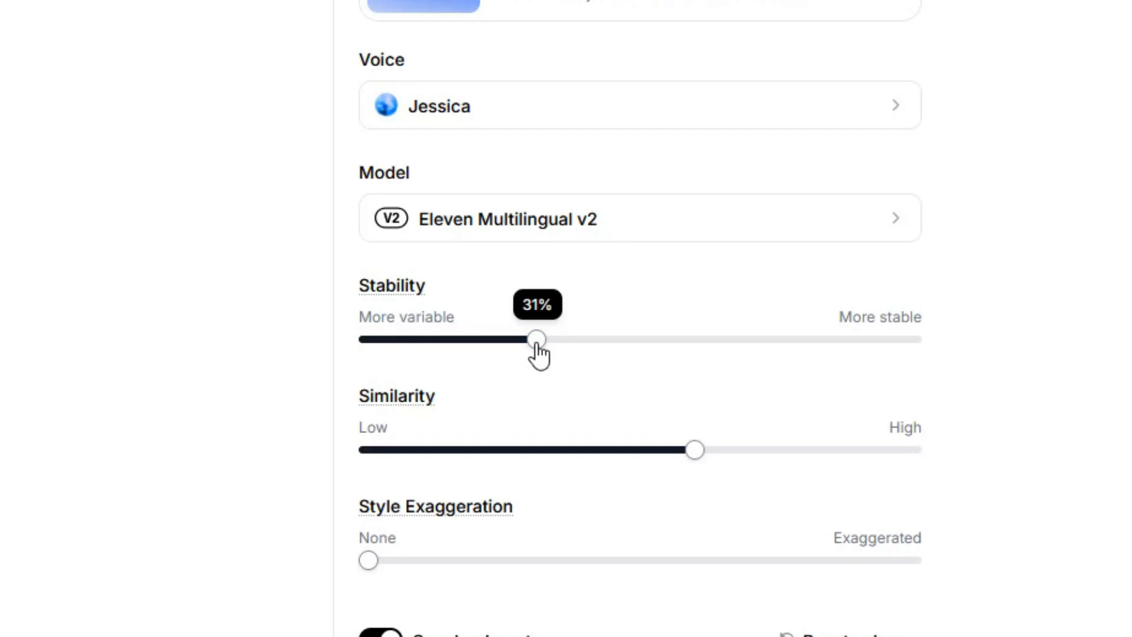
left_click_drag(537, 347, 435, 365)
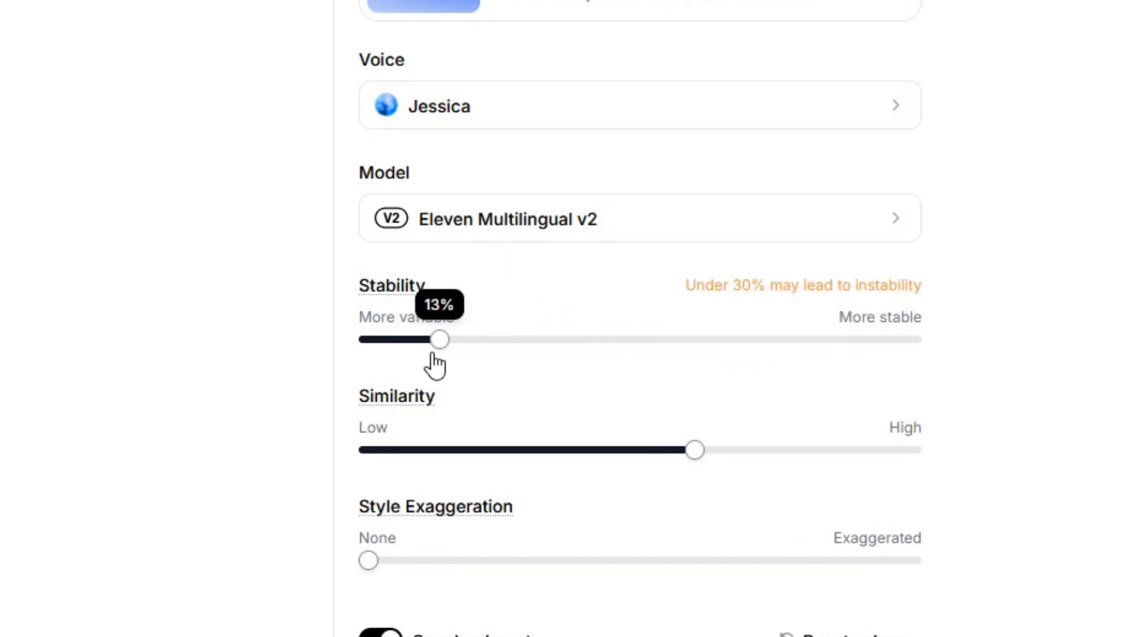
left_click_drag(435, 366, 537, 354)
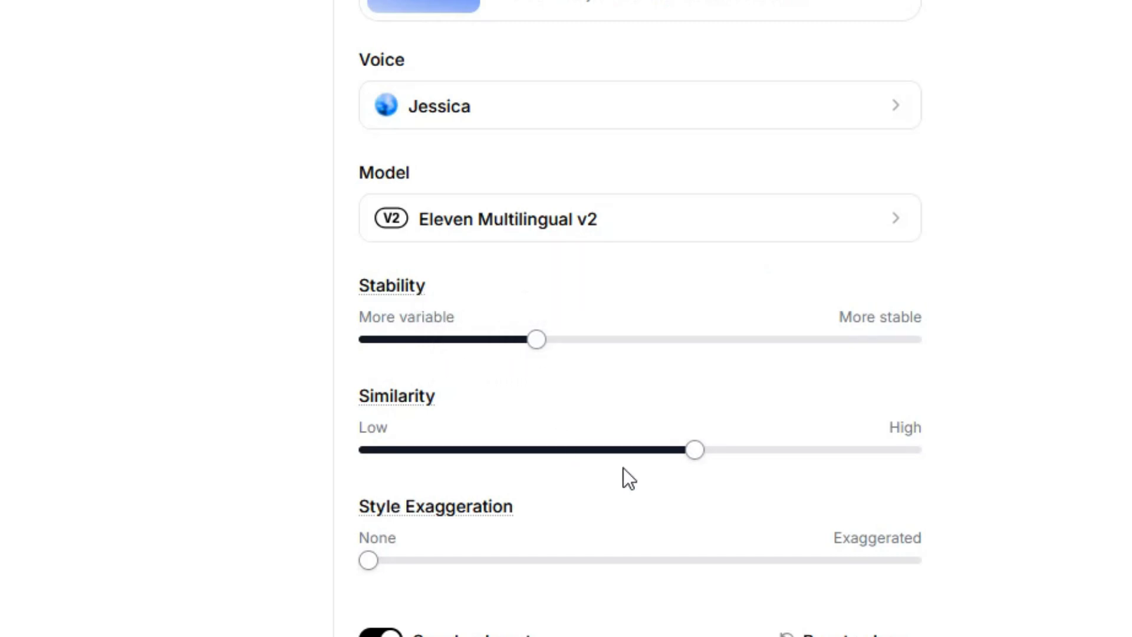
Set the voice's Stability to 30% and, after trying a lower Similarity, raise Similarity well towards High.
mouse_move(693, 450)
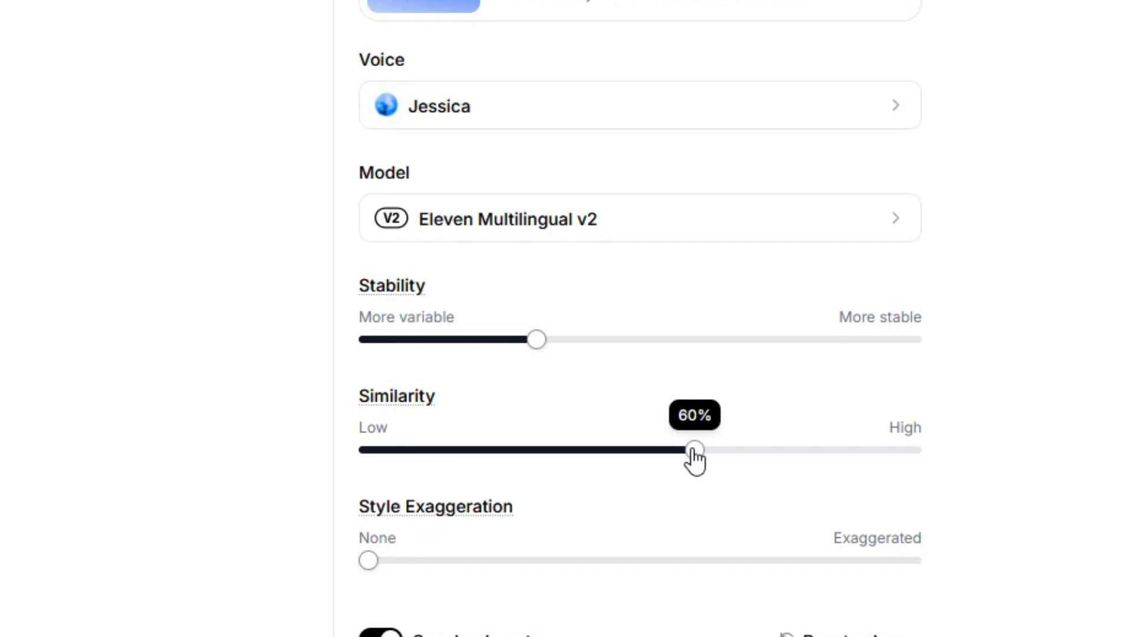
left_click_drag(693, 450, 497, 464)
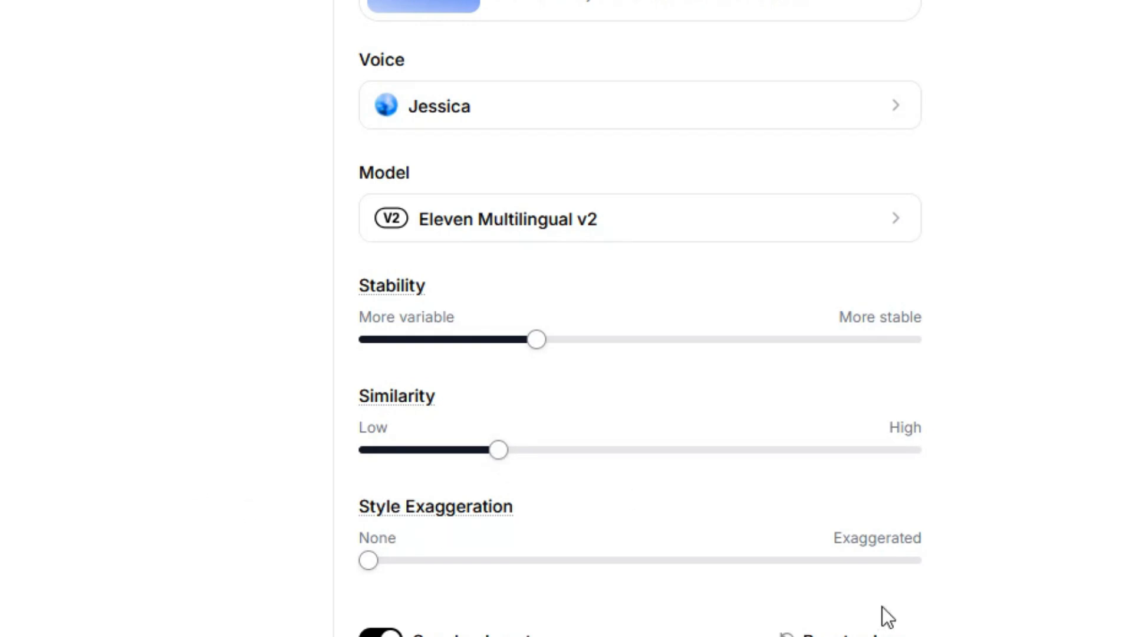
mouse_move(534, 341)
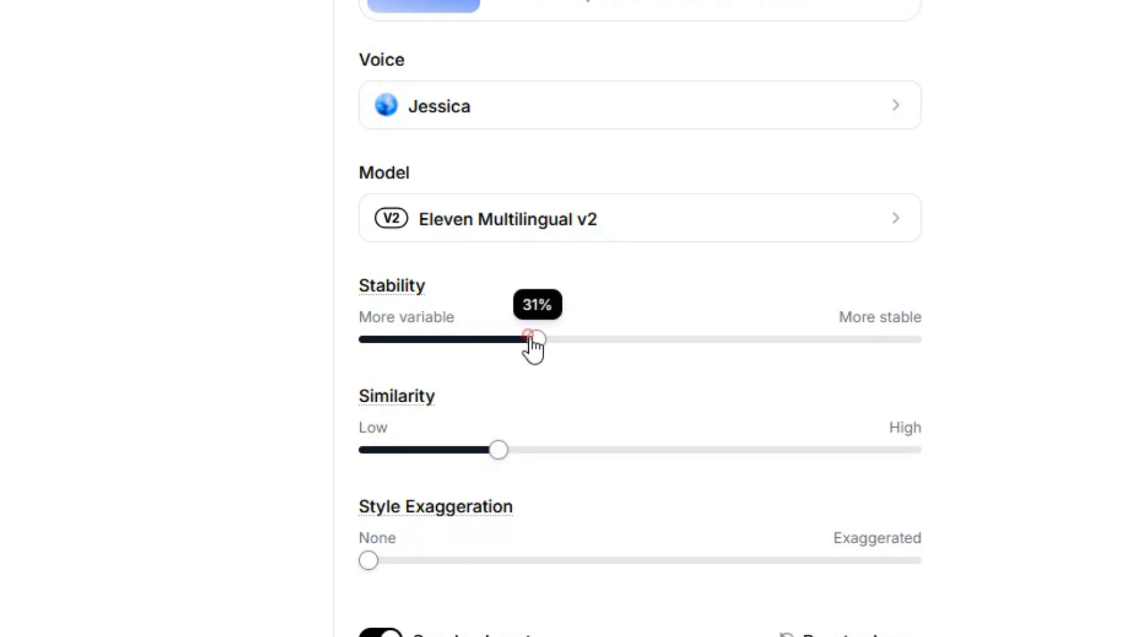
left_click_drag(538, 340, 528, 341)
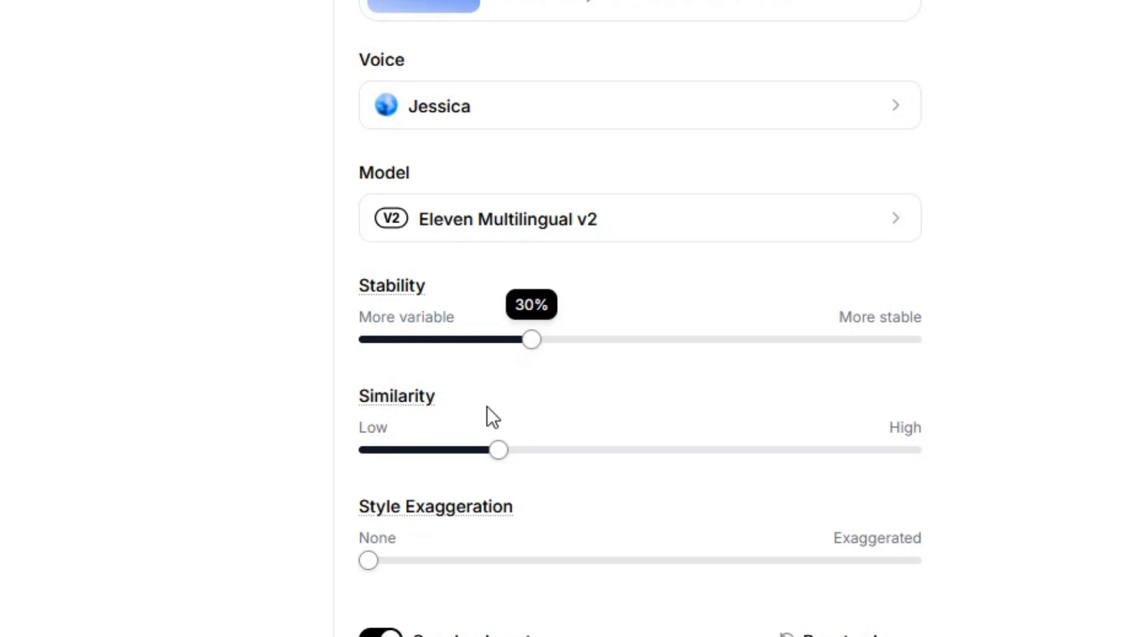
mouse_move(500, 460)
left_click_drag(501, 470, 812, 465)
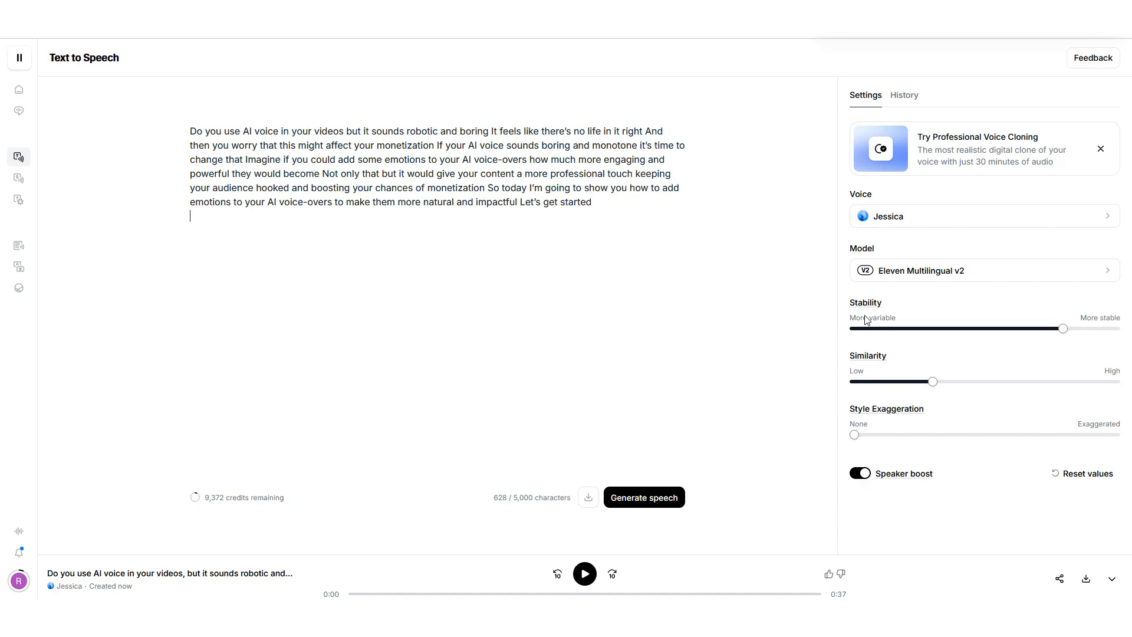
Generate speech from the unpunctuated script with the Jessica voice and the Eleven Multilingual v2 model.
left_click(679, 506)
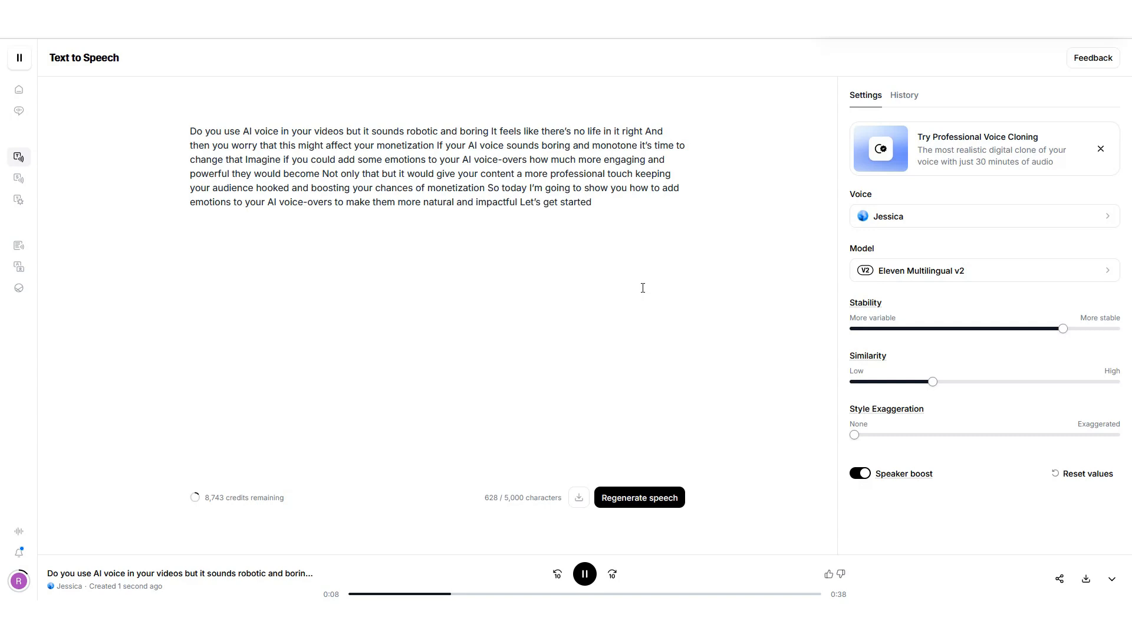
Replace the speech text with the punctuated script, lower Stability towards More variable and raise Similarity towards High.
key("alt+Tab")
key("alt+Tab")
key("ctrl+a")
type("Do you use AI voice in your videos, but it sounds robotic and boring? Does it feel like there's no life in it? And then you worry that this might affect your monetization? If your AI voice sounds boring and monotone, now is the time to make it better! Imagine how much more engaging and powerful it could be if you add some emotion to your AI voice-overs! Not only will this make your content more professional, but it will also keep your audience hooked and boost your chances of monetization! Today, I will show you how to add emotions to your AI voice-overs and make them sound natural and impactful. So, let's get started!")
left_click_drag(1045, 323, 933, 328)
left_click_drag(933, 383, 1065, 385)
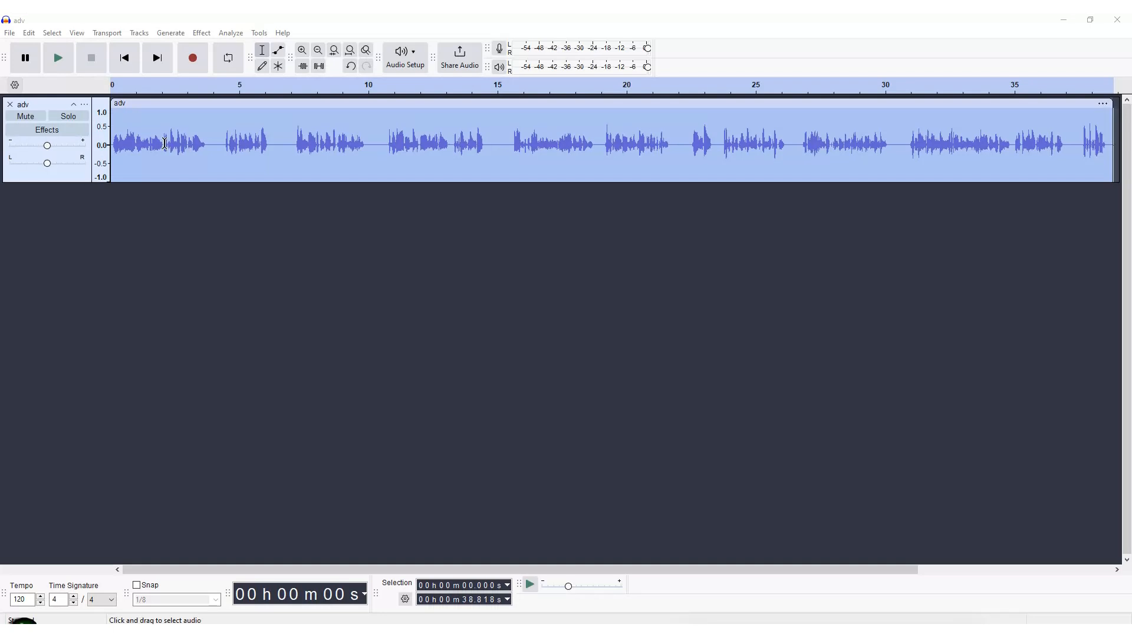
Select the whole adv track, preview the Compressor effect and apply it with a -10 dB threshold and a ratio of 10.
left_click(165, 143)
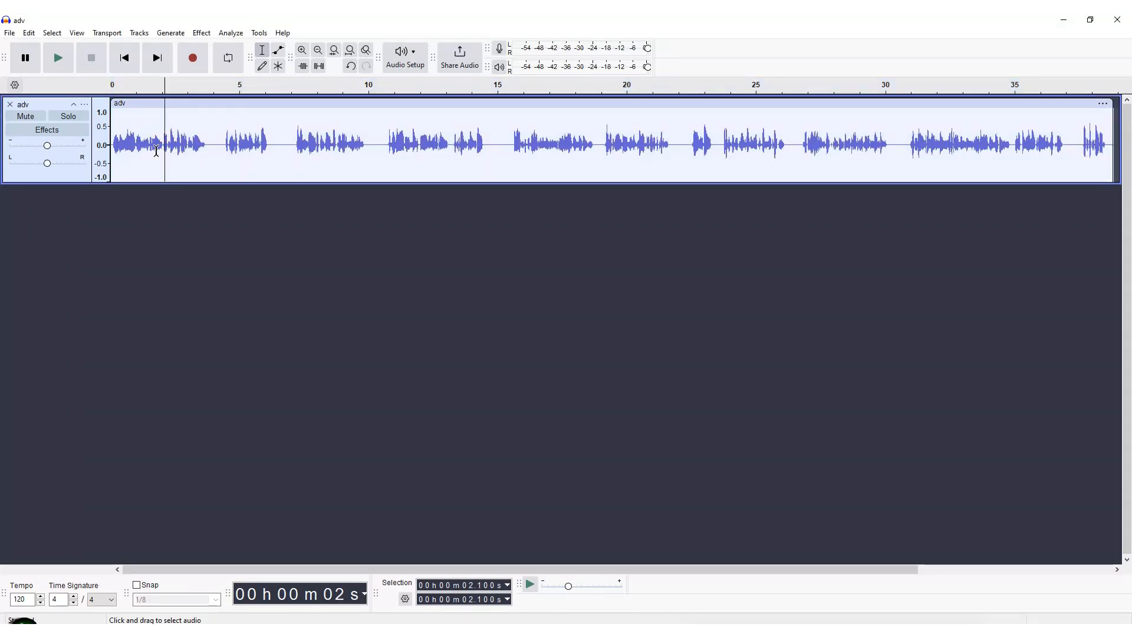
key("ctrl+a")
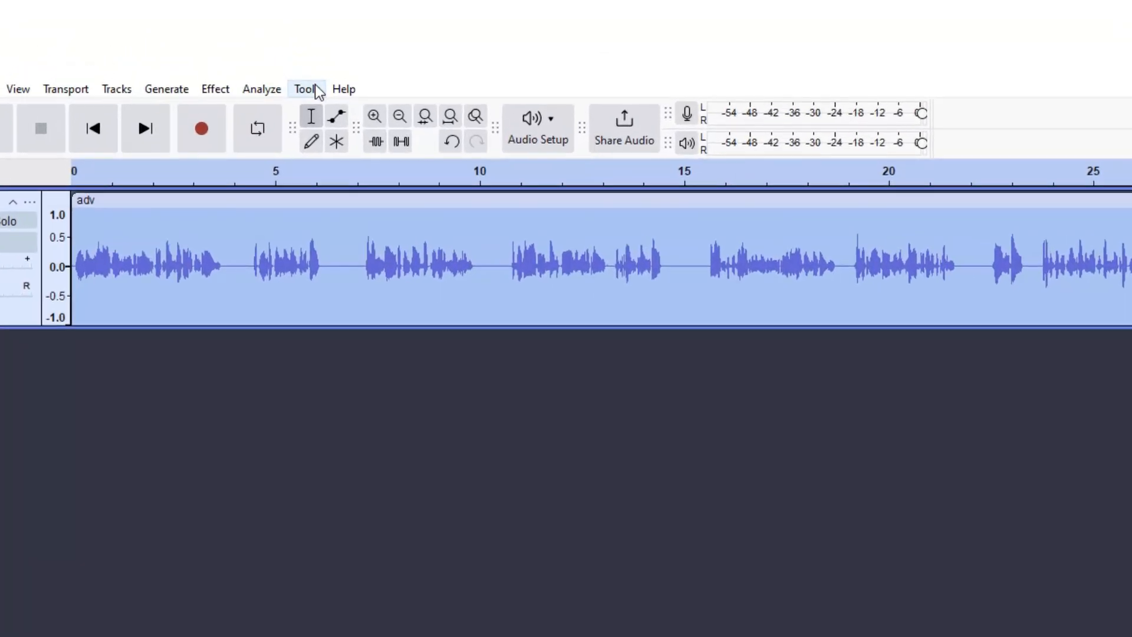
left_click(215, 89)
mouse_move(263, 234)
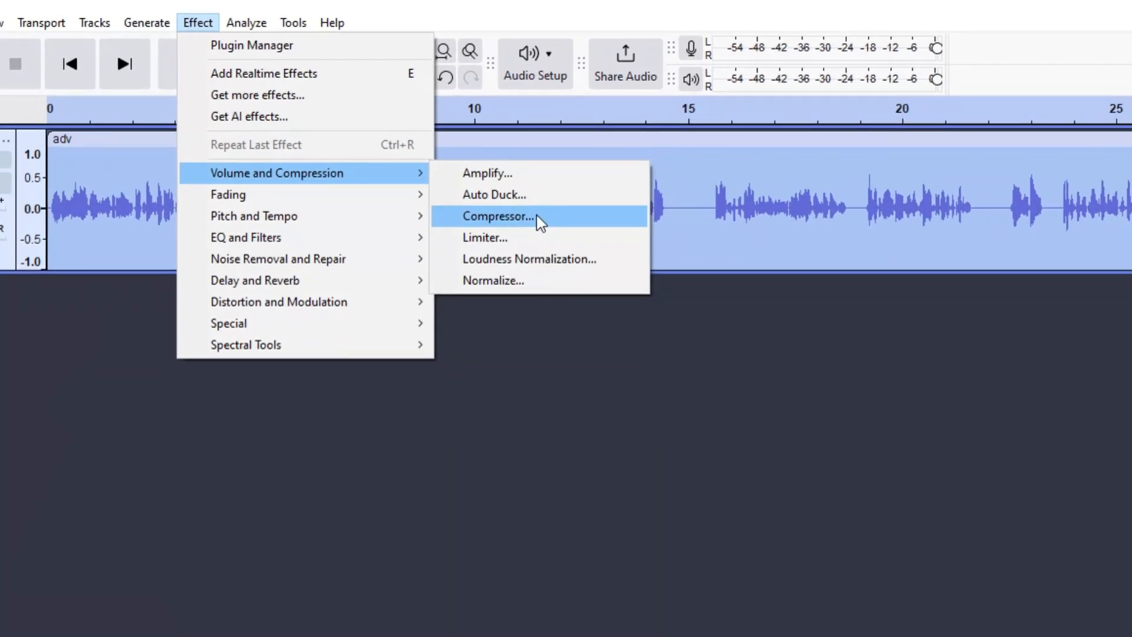
left_click(537, 218)
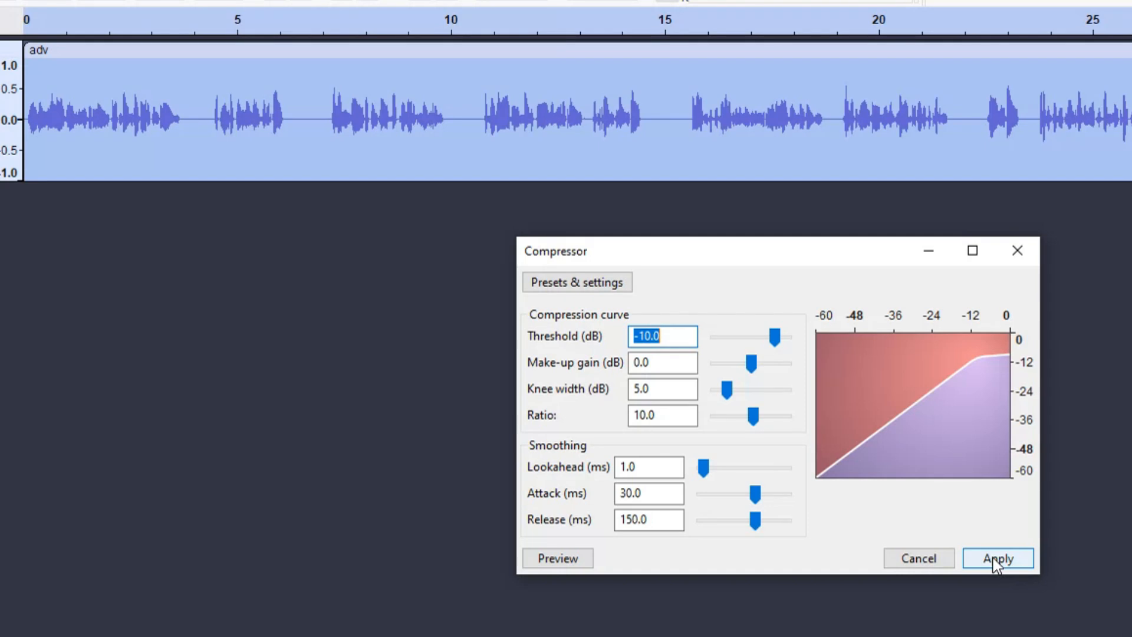
left_click(548, 563)
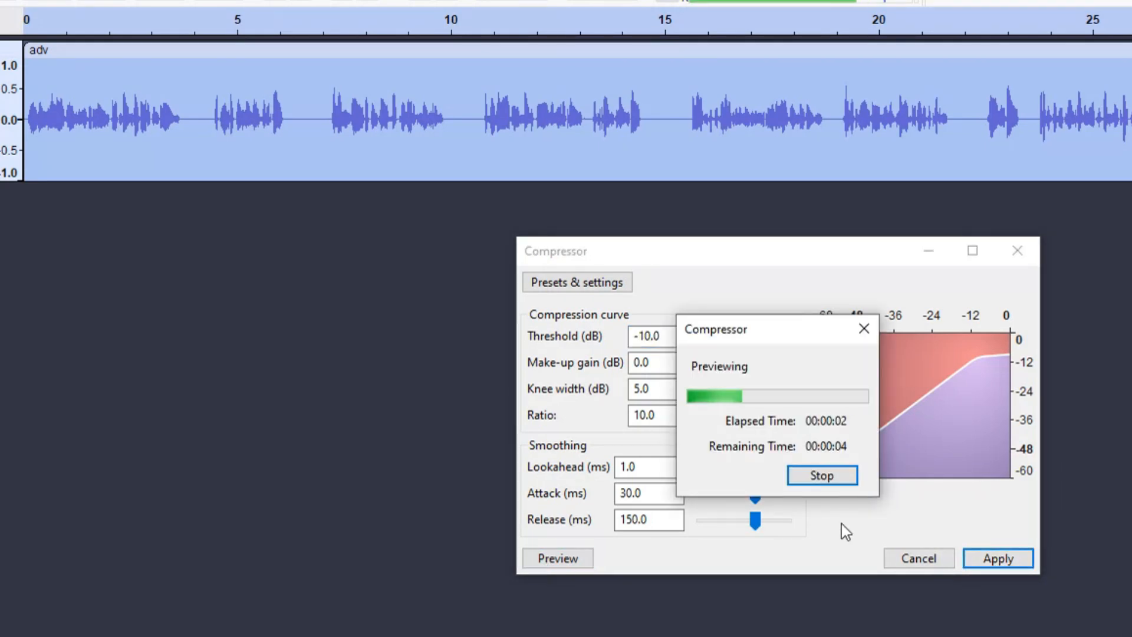
left_click(863, 330)
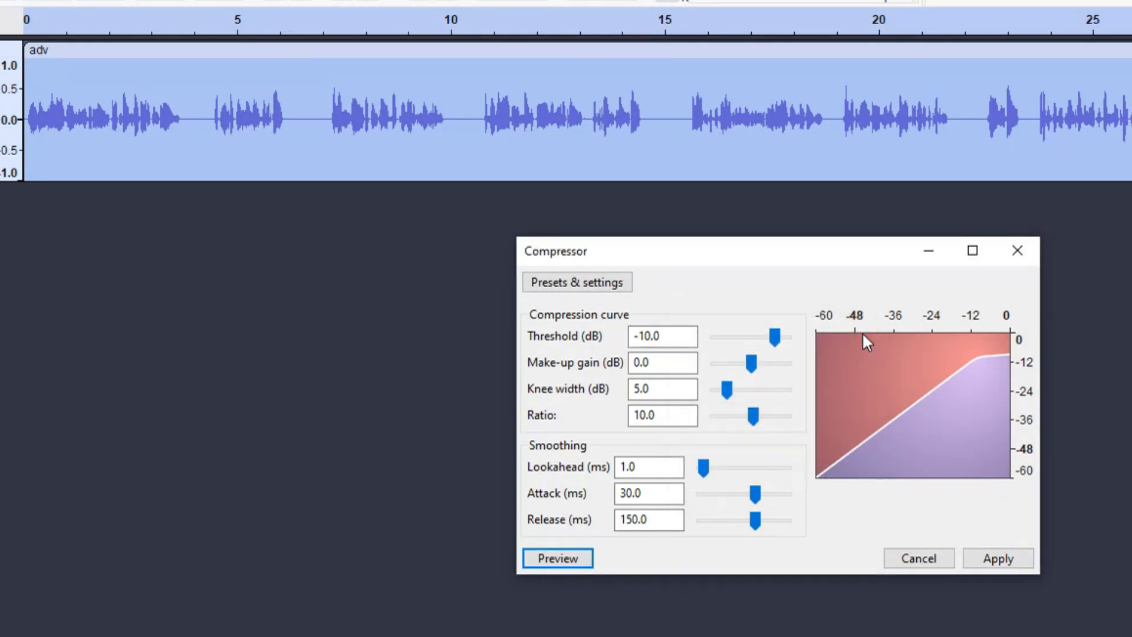
left_click(1017, 558)
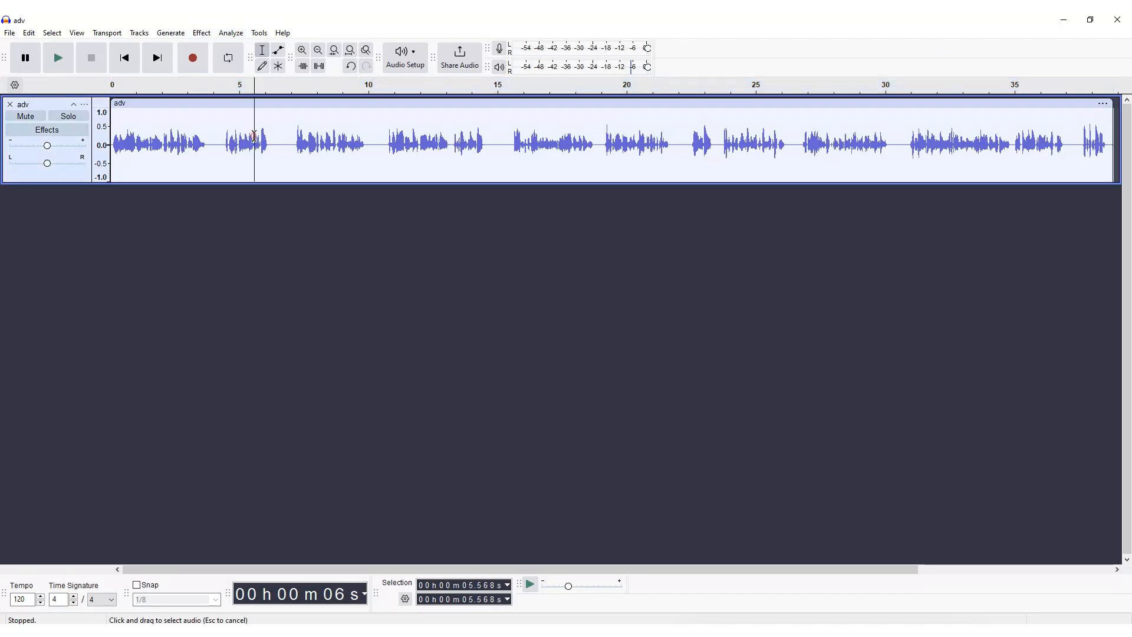
Preview and apply Normalize to the whole track with DC offset removal and peak amplitude at -1.0 dB.
left_click(194, 33)
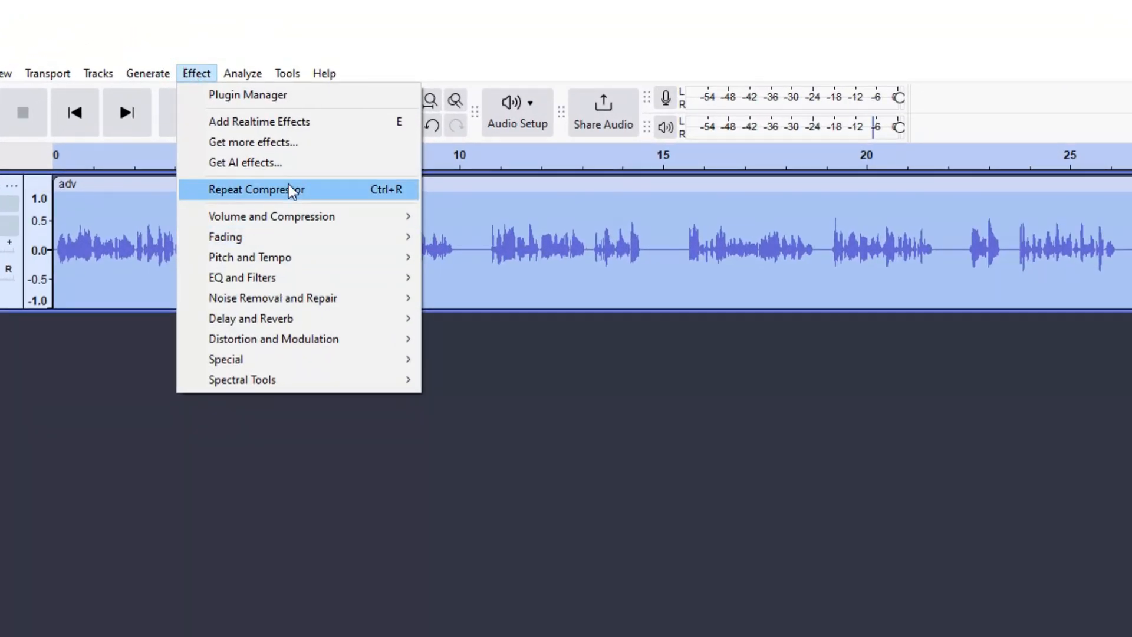
mouse_move(357, 191)
left_click(514, 319)
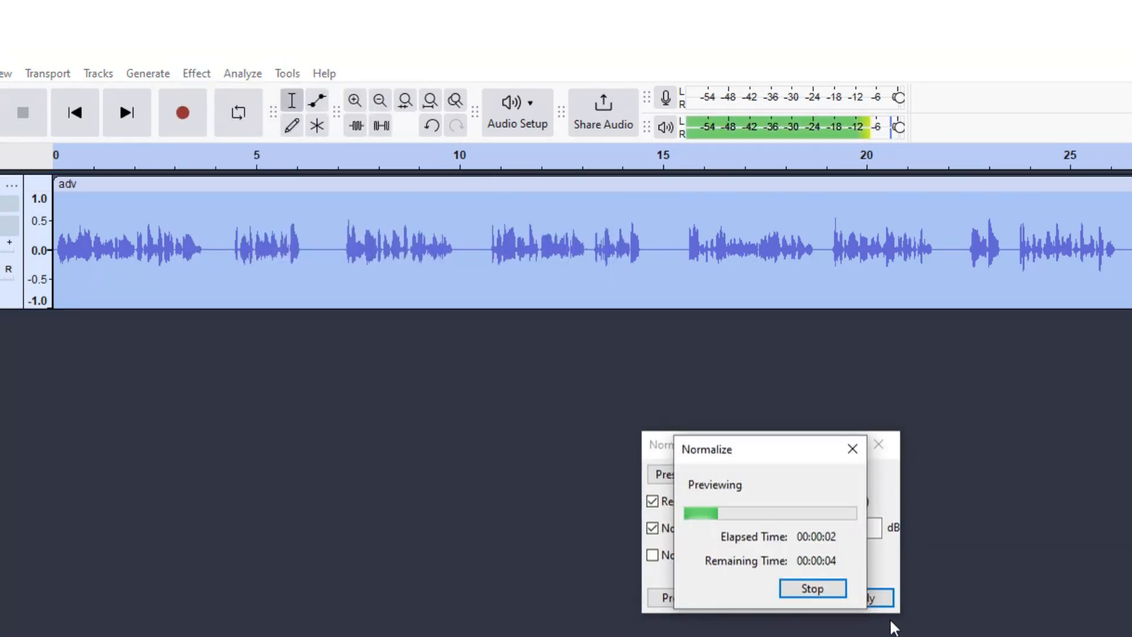
left_click(832, 589)
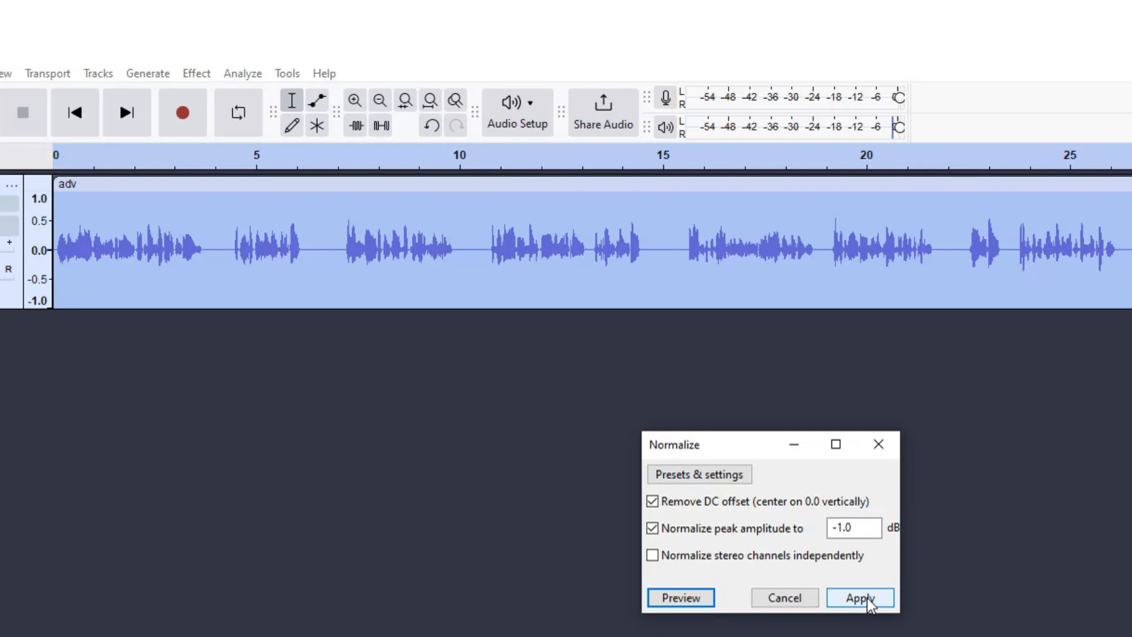
left_click(870, 601)
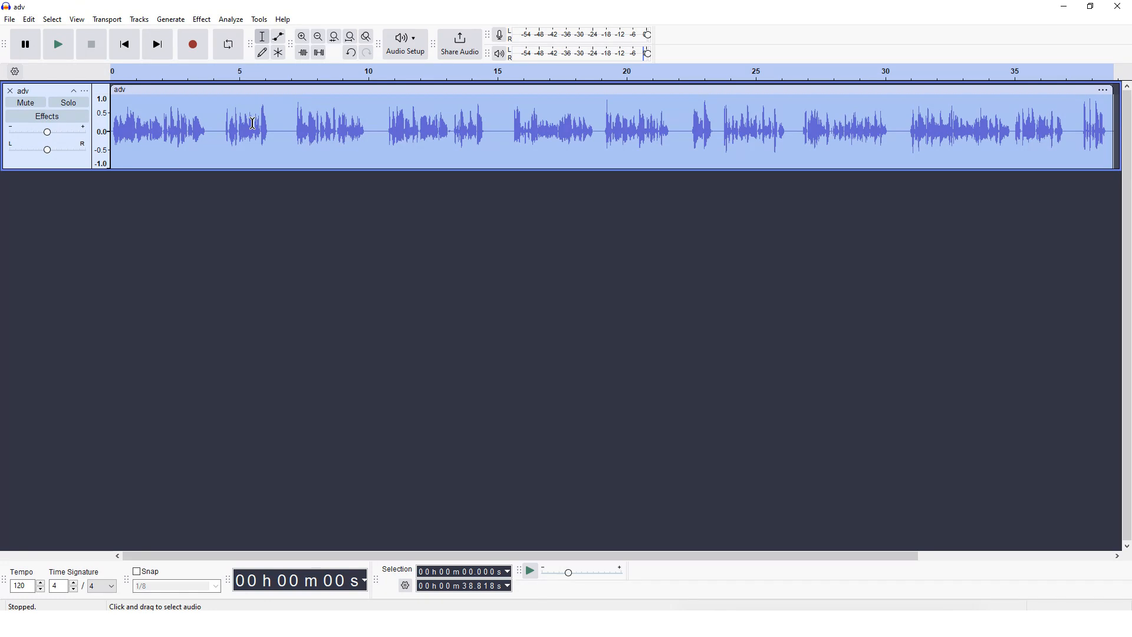
Start the Bass and Treble effect on the track, set Bass to 0 dB and Treble to 4 dB, and preview it.
left_click(202, 19)
mouse_move(263, 151)
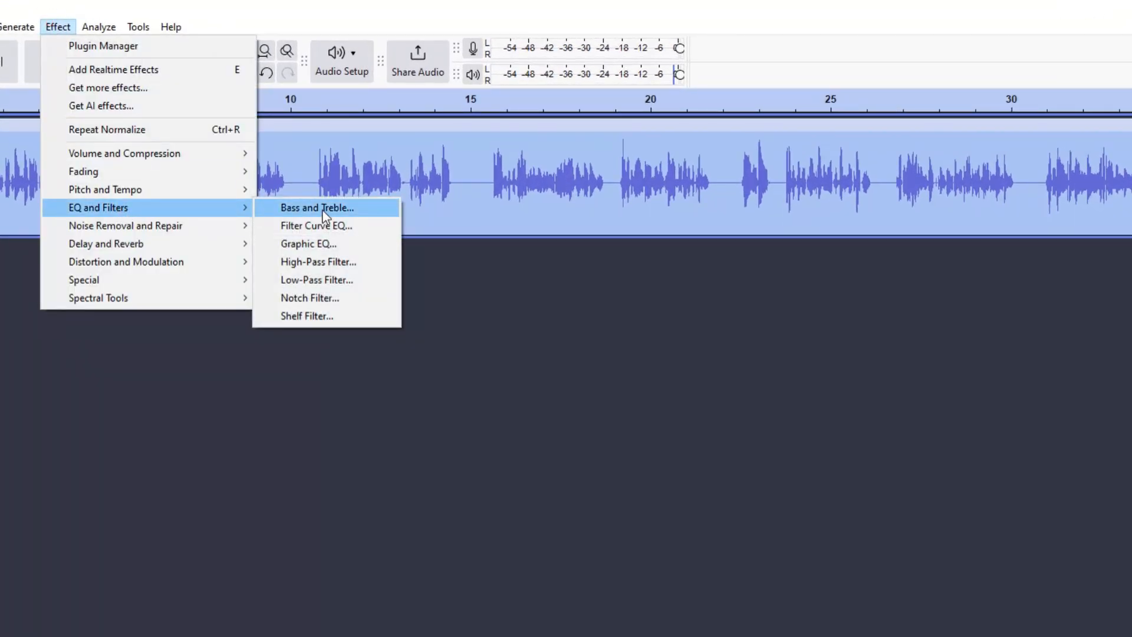
left_click(323, 211)
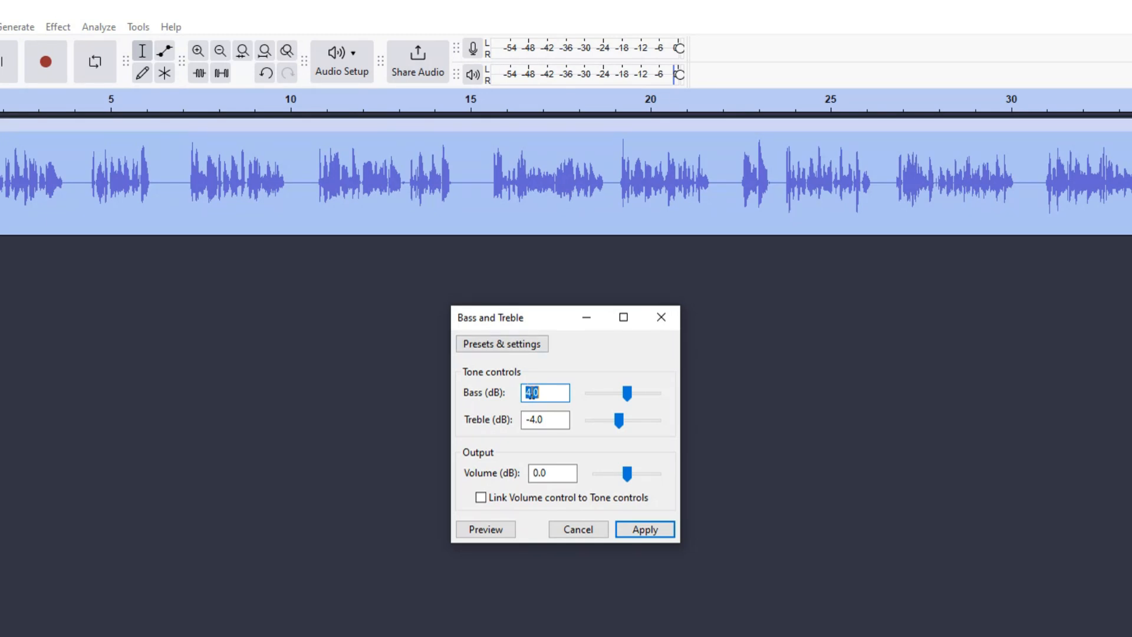
left_click(552, 419)
left_click_drag(554, 419, 517, 421)
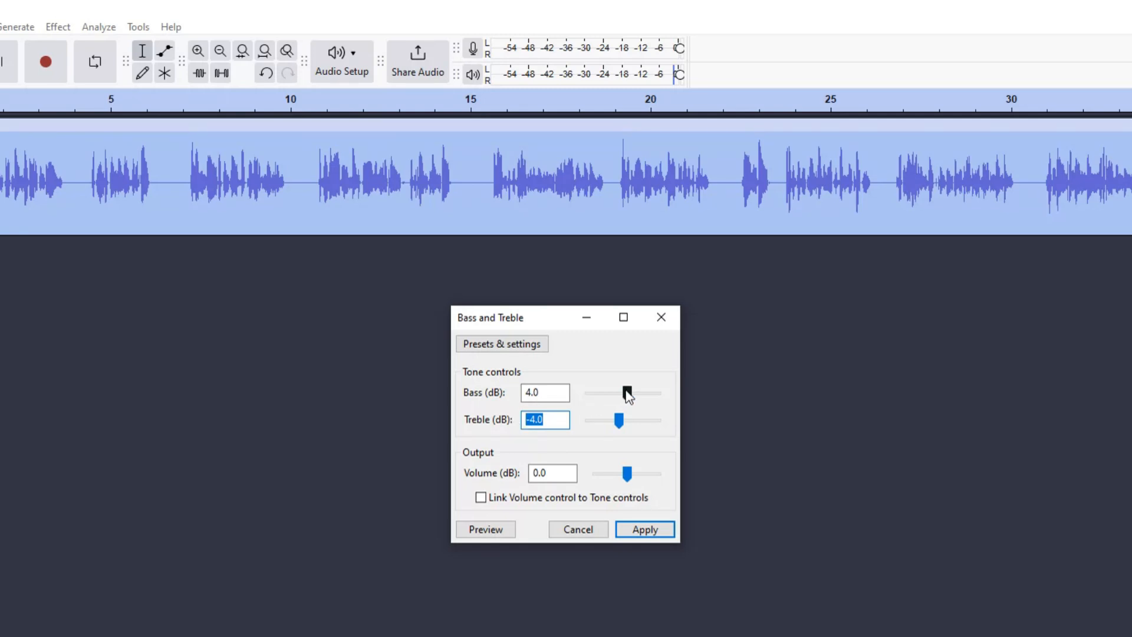
left_click_drag(628, 395, 624, 394)
left_click_drag(619, 421, 631, 423)
left_click(497, 529)
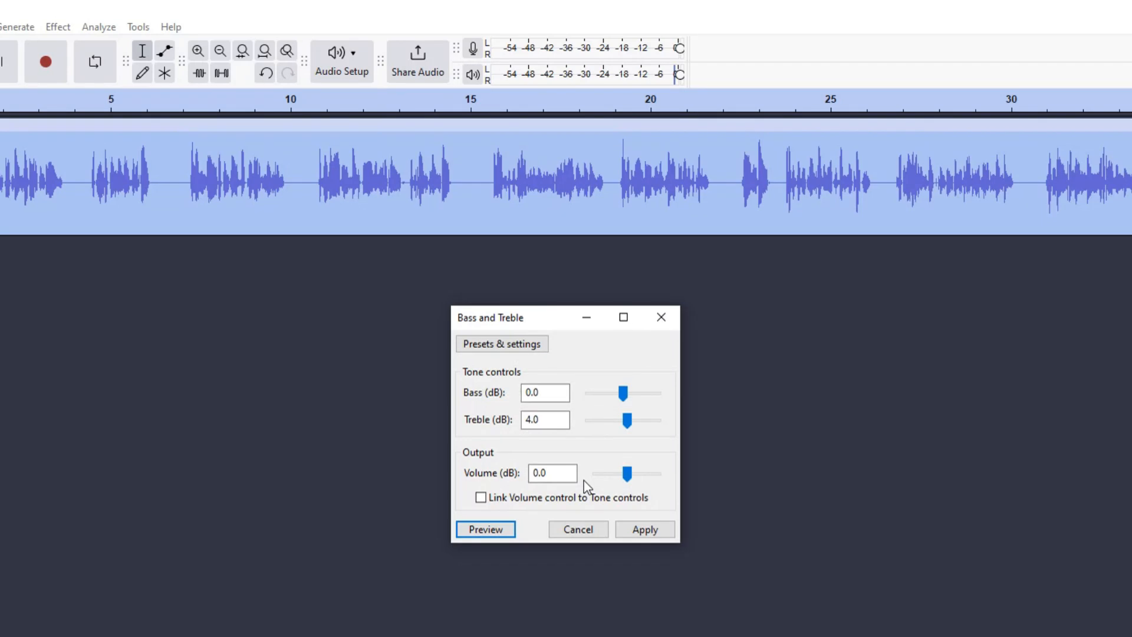
Preview the Bass and Treble effect with the Bass raised, and again with the Bass lowered to -5 dB.
left_click_drag(622, 392, 630, 393)
left_click(509, 530)
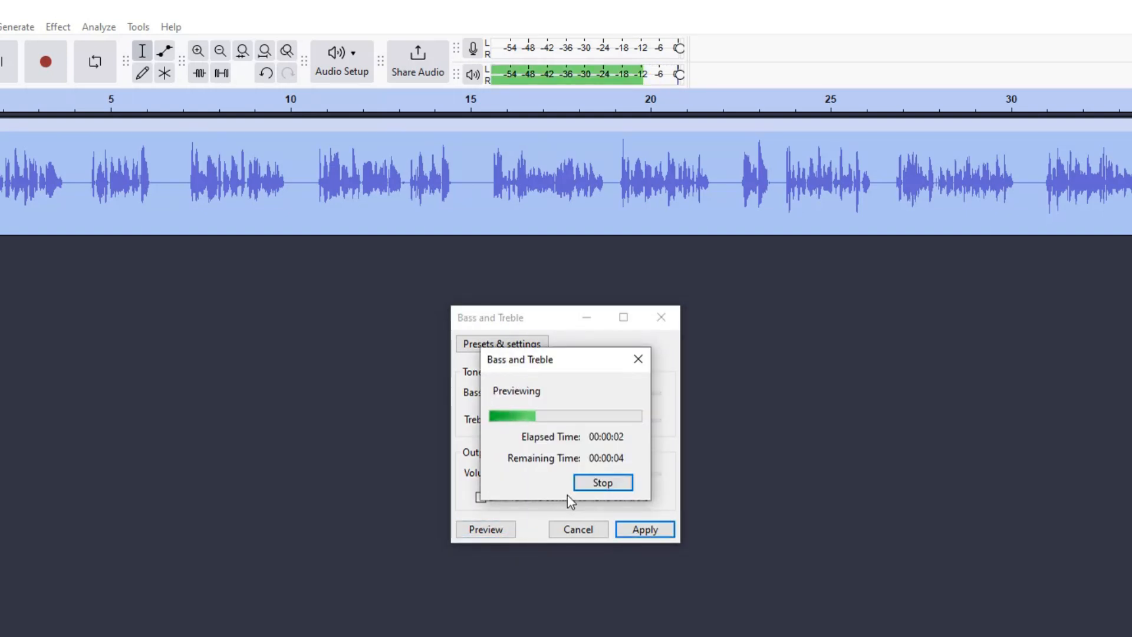
left_click(586, 483)
left_click_drag(629, 391, 618, 392)
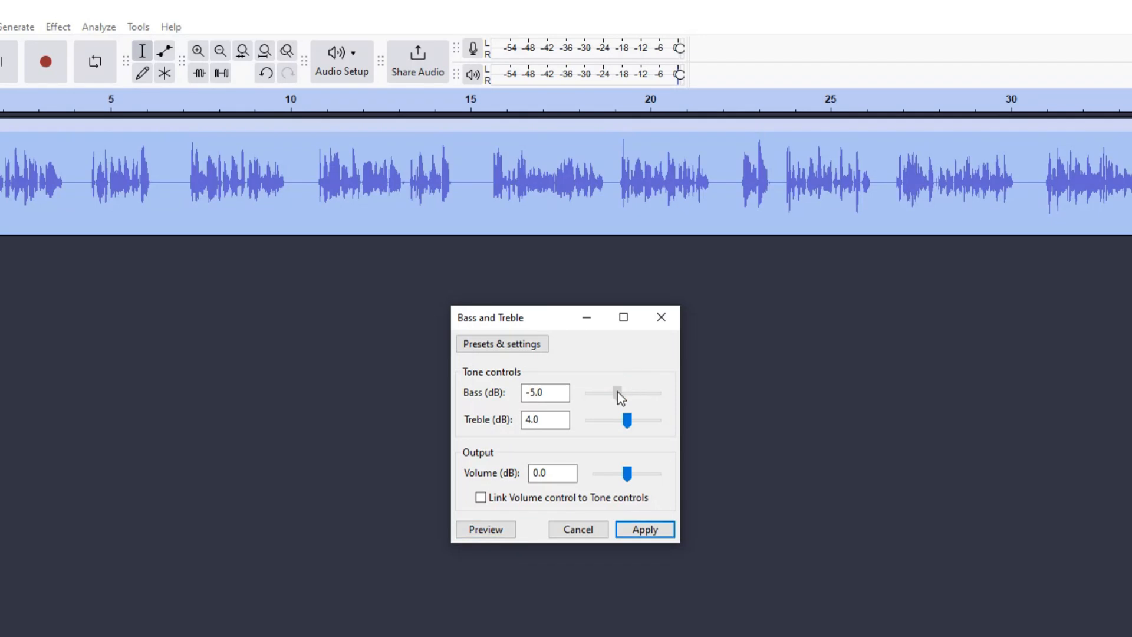
left_click(506, 529)
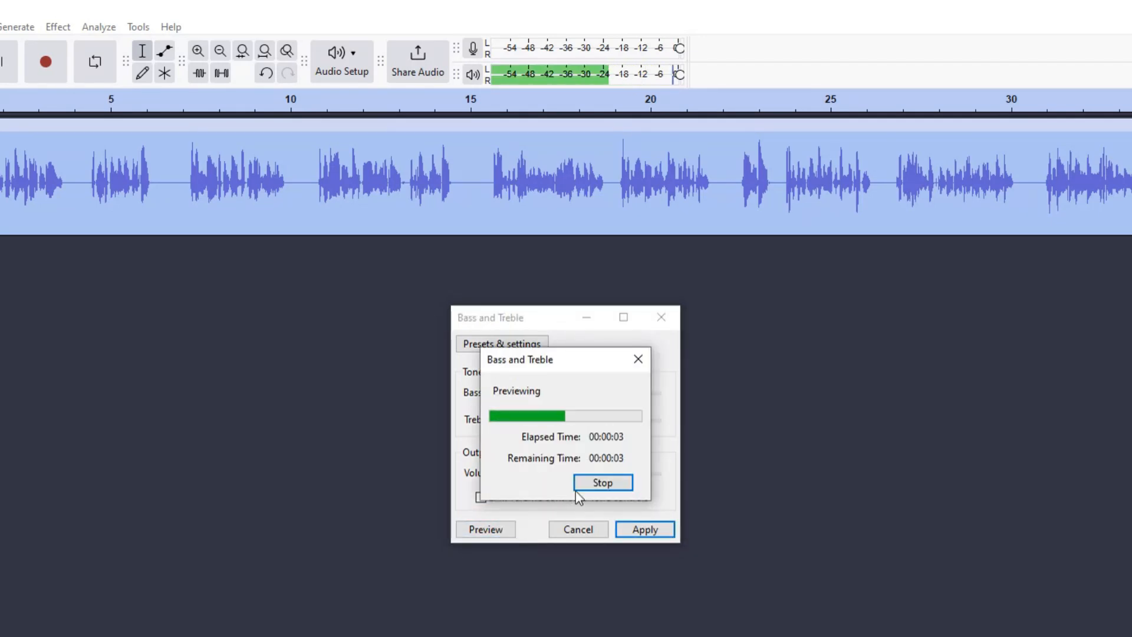
left_click(594, 485)
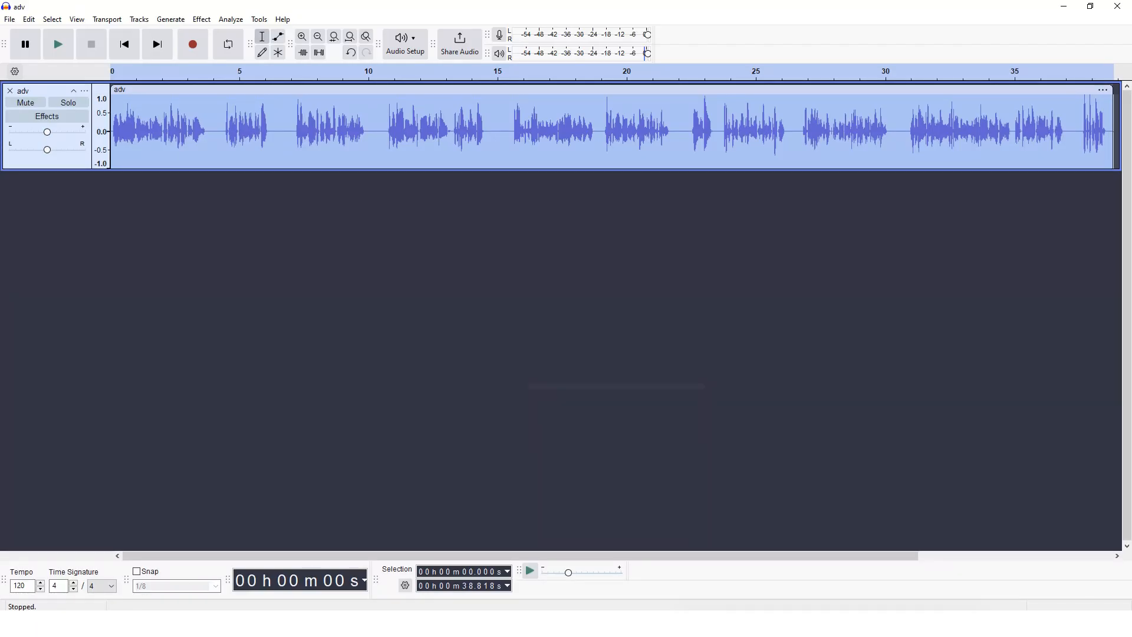
Export the processed adv track as an audio file.
left_click(9, 20)
left_click(72, 154)
left_click(681, 420)
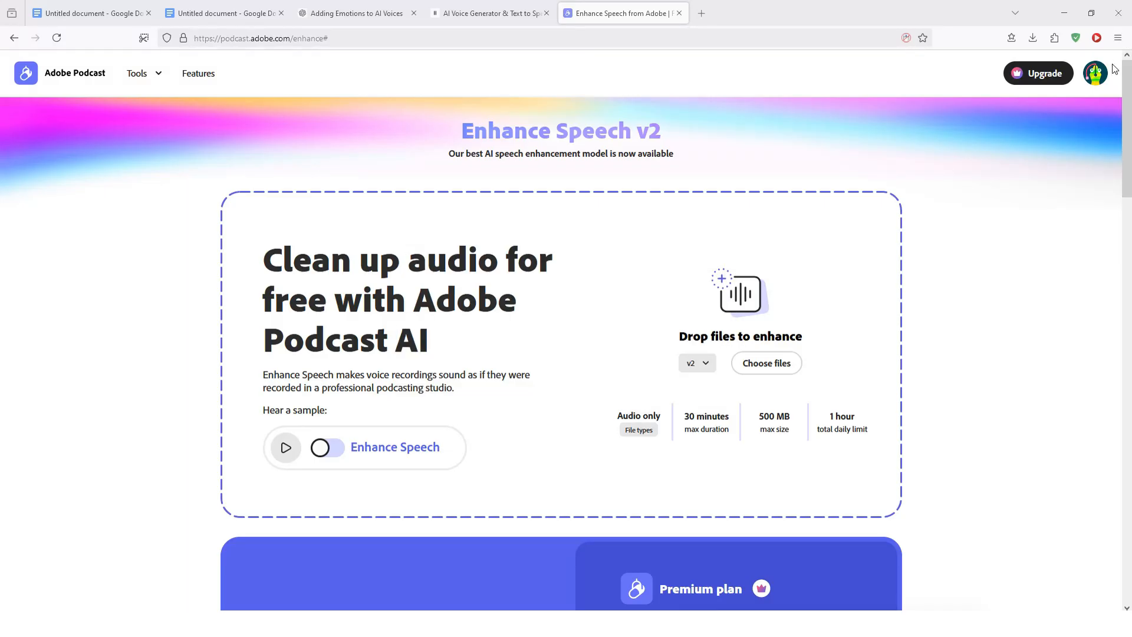
In Adobe Podcast Enhance Speech, upload edit.wav from the Downloads folder for enhancement with the v2 model.
scroll(1129, 198, "down", 4)
left_click_drag(1130, 198, 1102, 71)
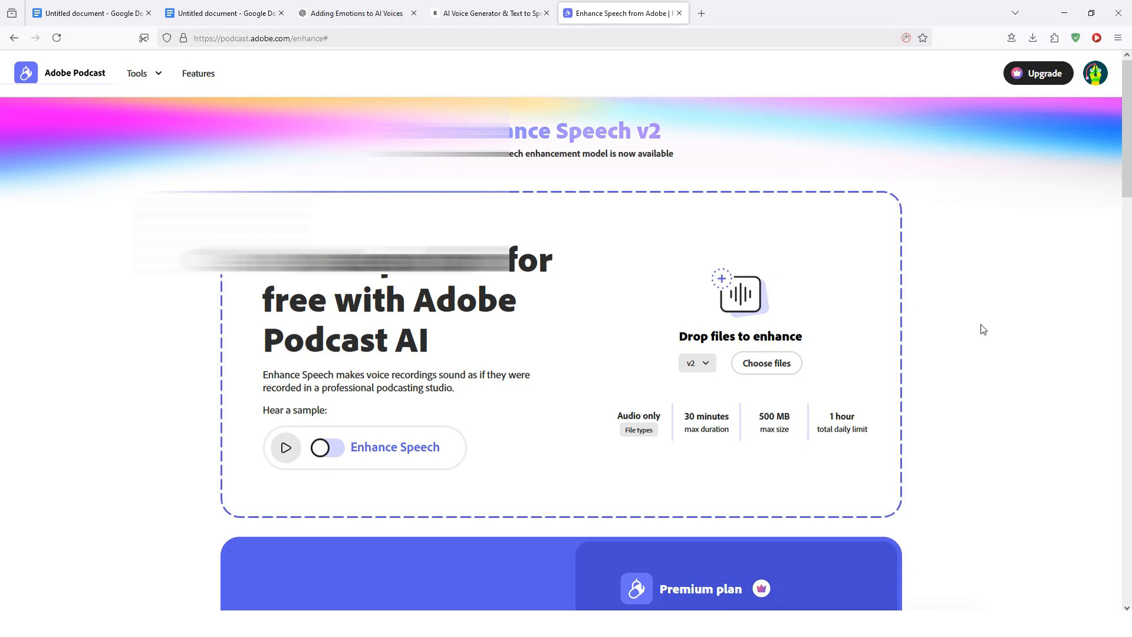
left_click(775, 372)
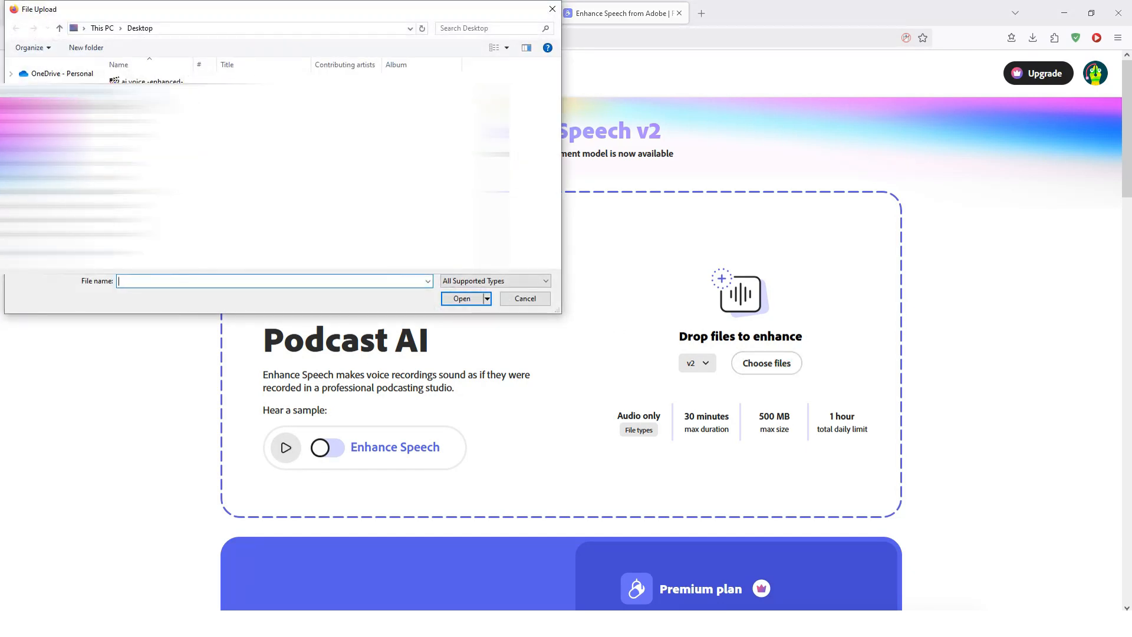
left_click(52, 135)
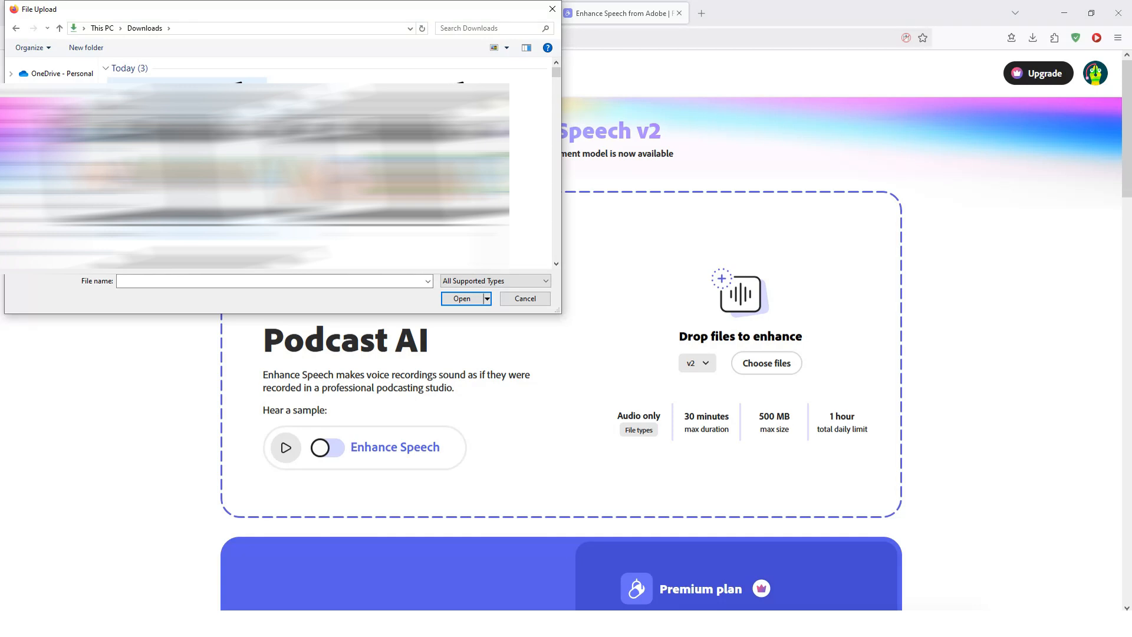
scroll(277, 165, "down", 2)
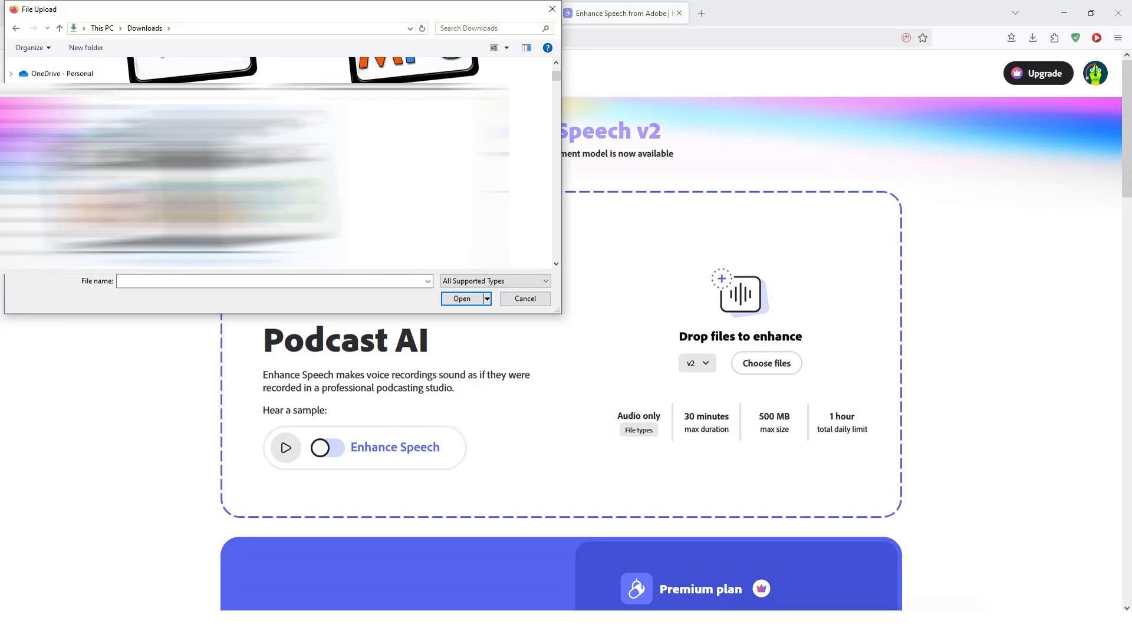
left_click(412, 118)
left_click(462, 299)
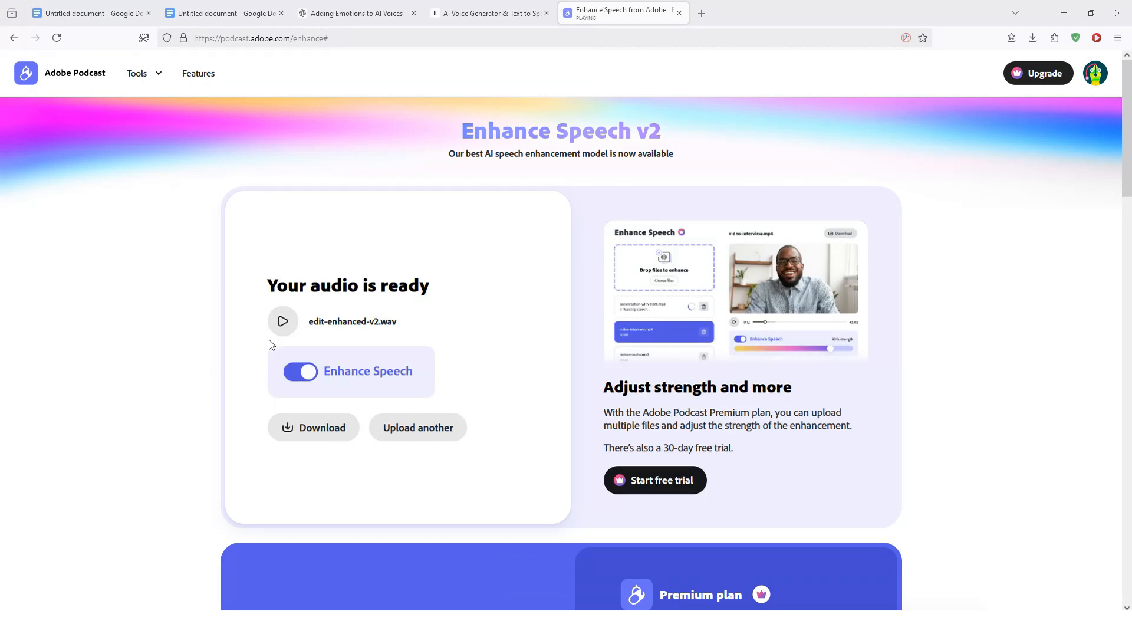
Play the enhanced audio and switch Enhance Speech off and on to compare it with the original edit.wav.
left_click(283, 323)
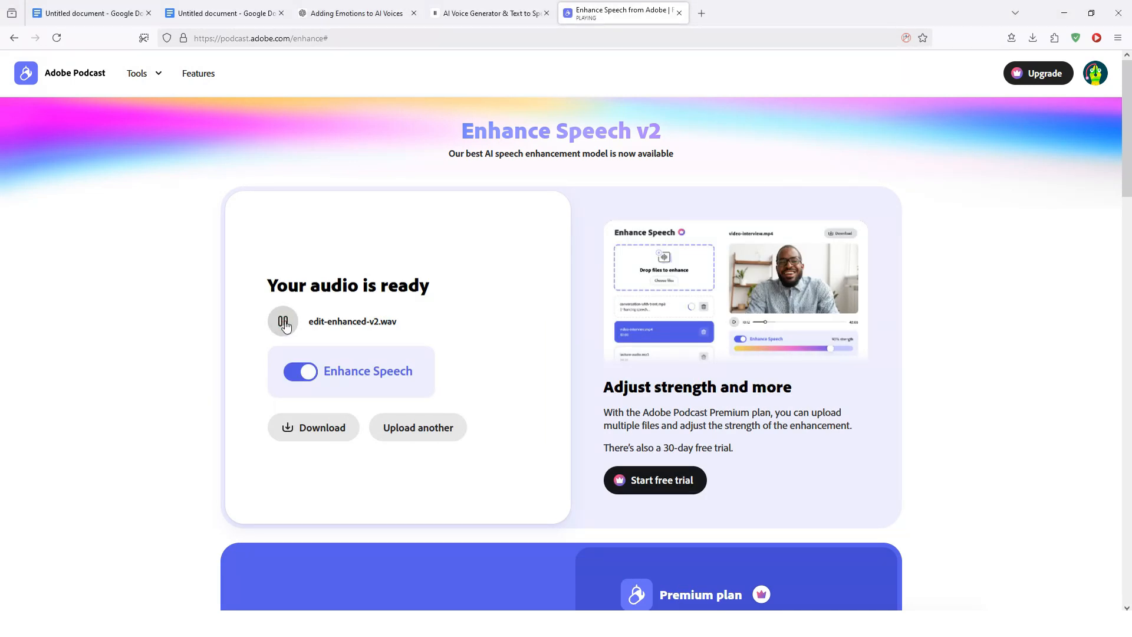
left_click(297, 372)
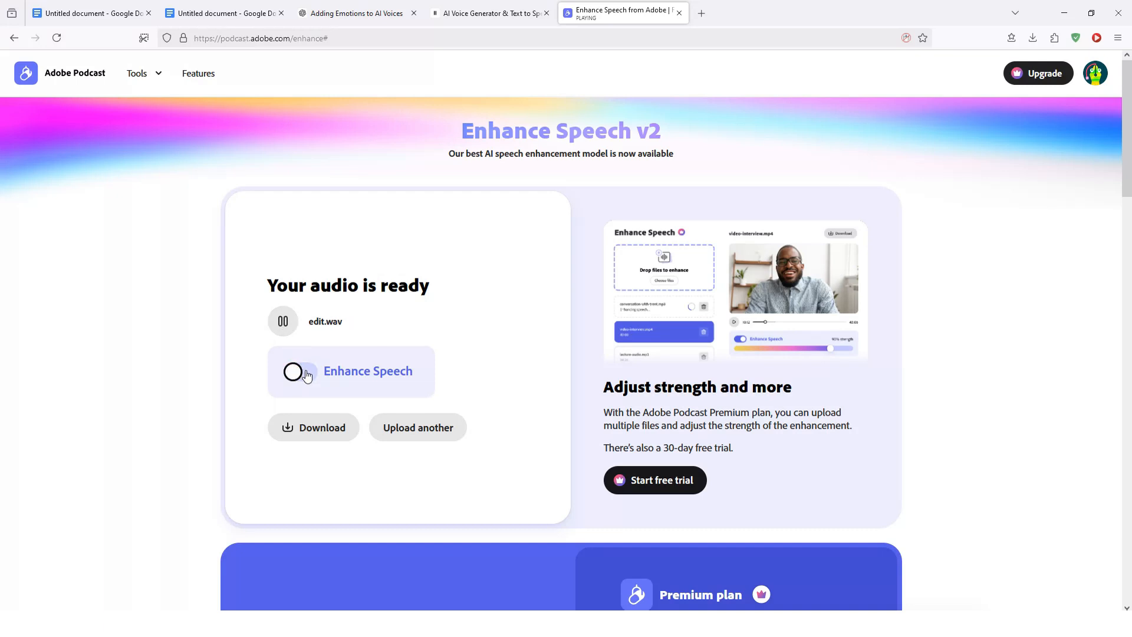
left_click(307, 377)
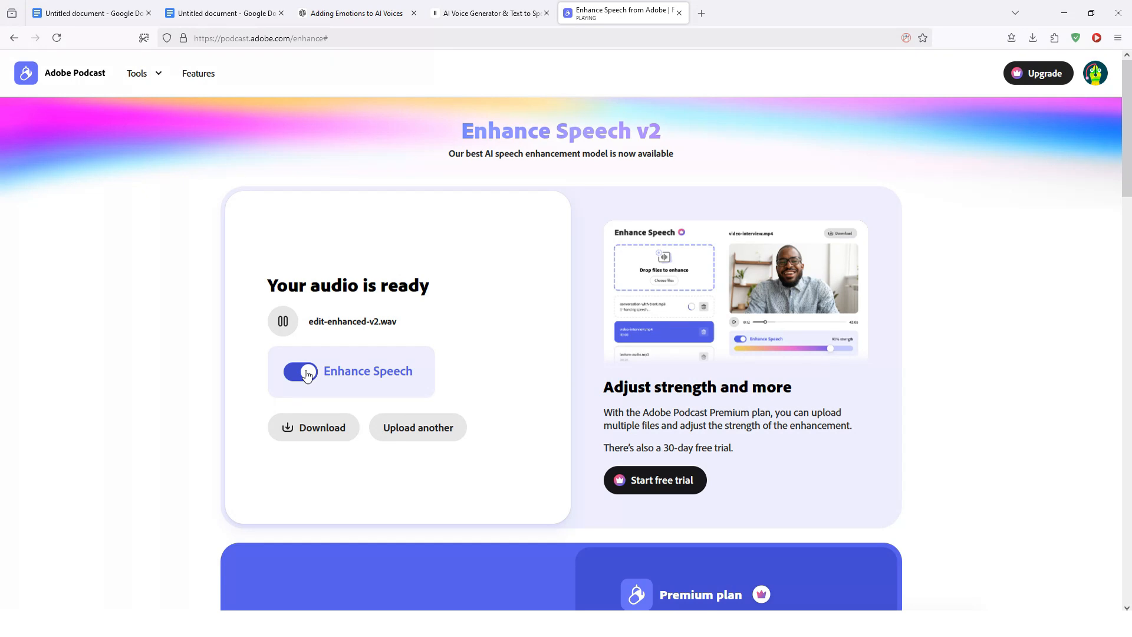
left_click(304, 375)
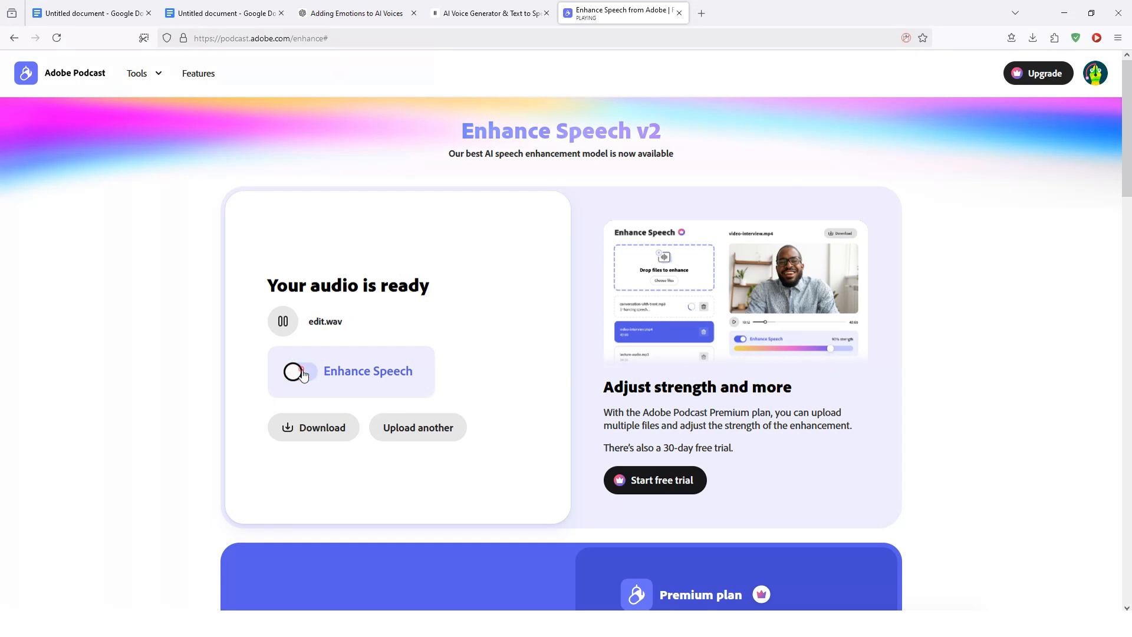